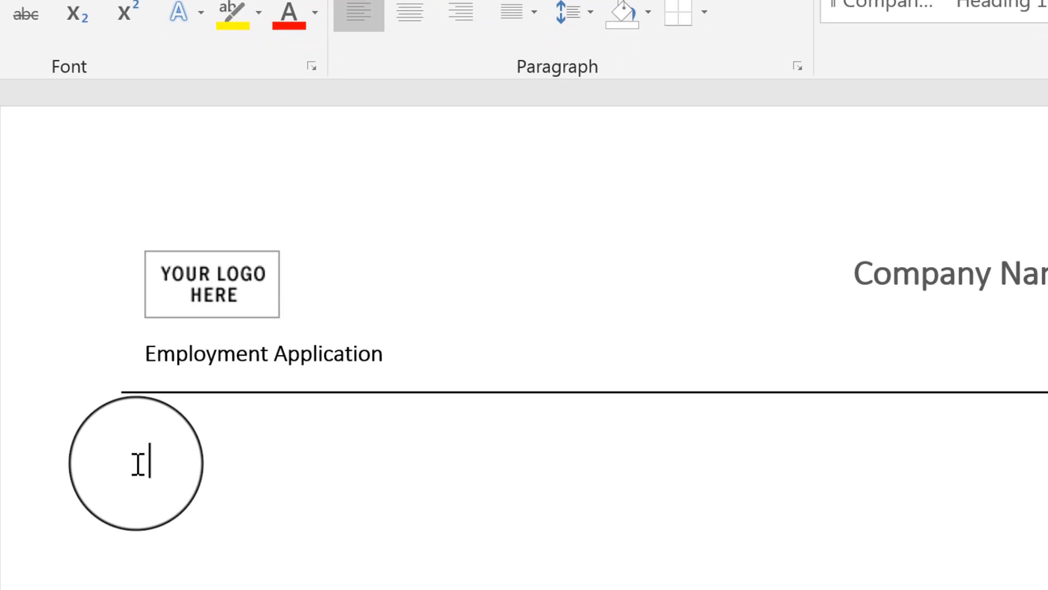
text(Name: _____________________________)
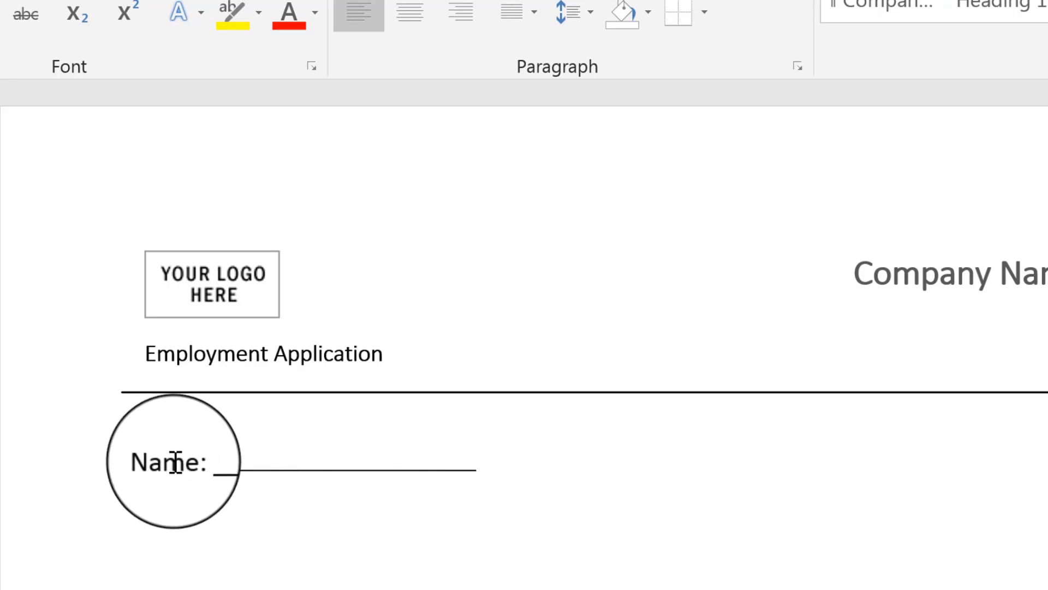
click(257, 461)
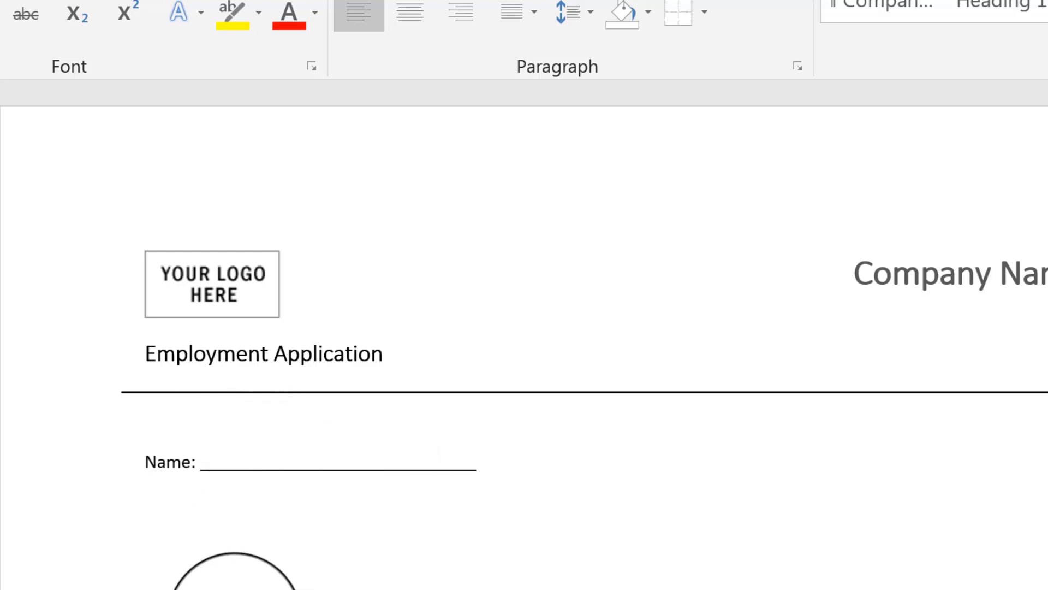
text(Rahmat)
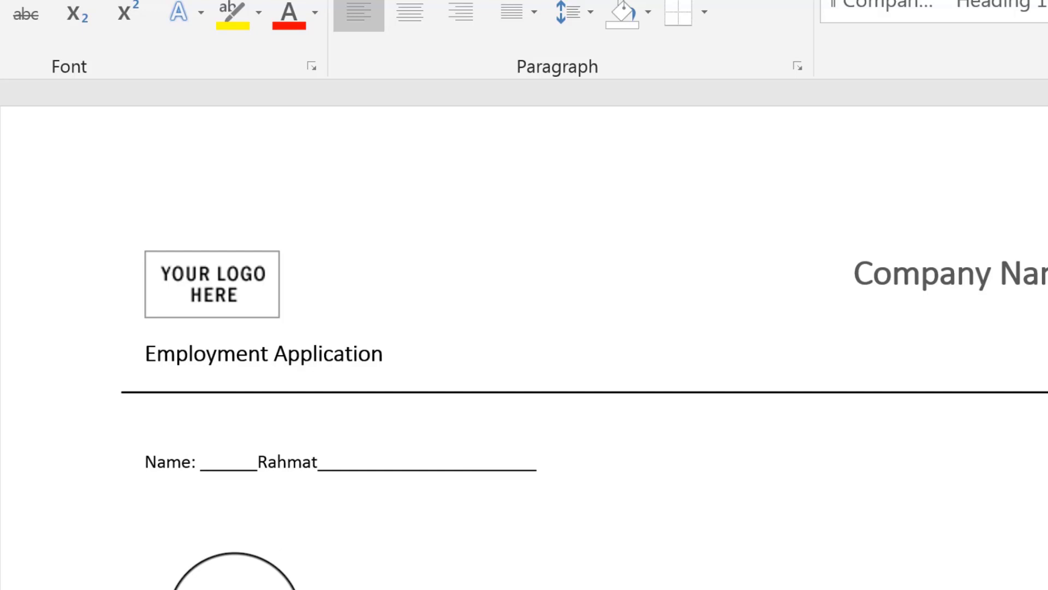
drag(590, 463, 62, 457)
key(Delete)
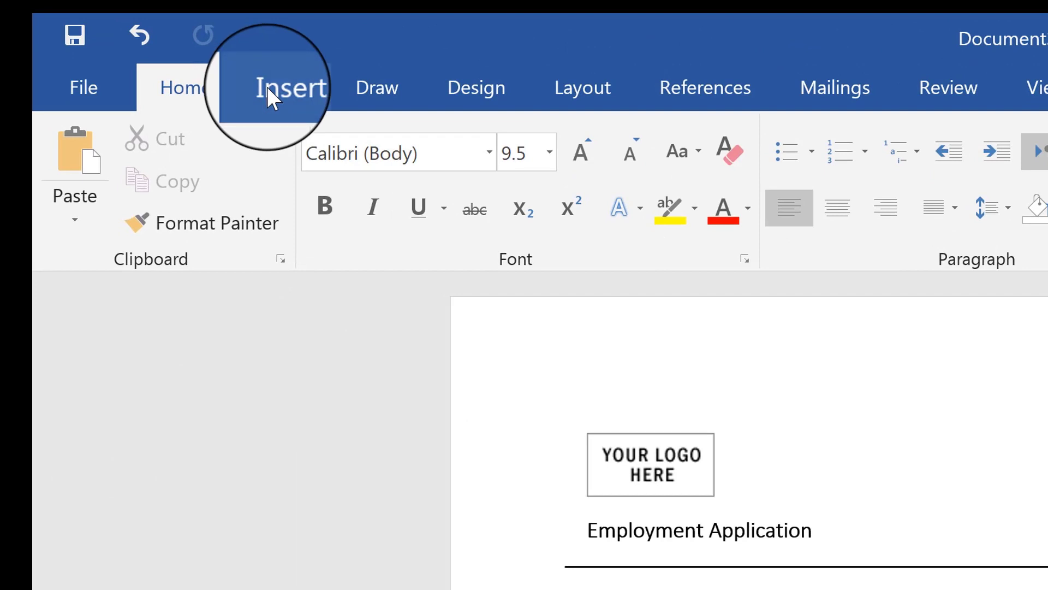
Step: Insert a 5x5 table below the Employment Application heading line
click(268, 90)
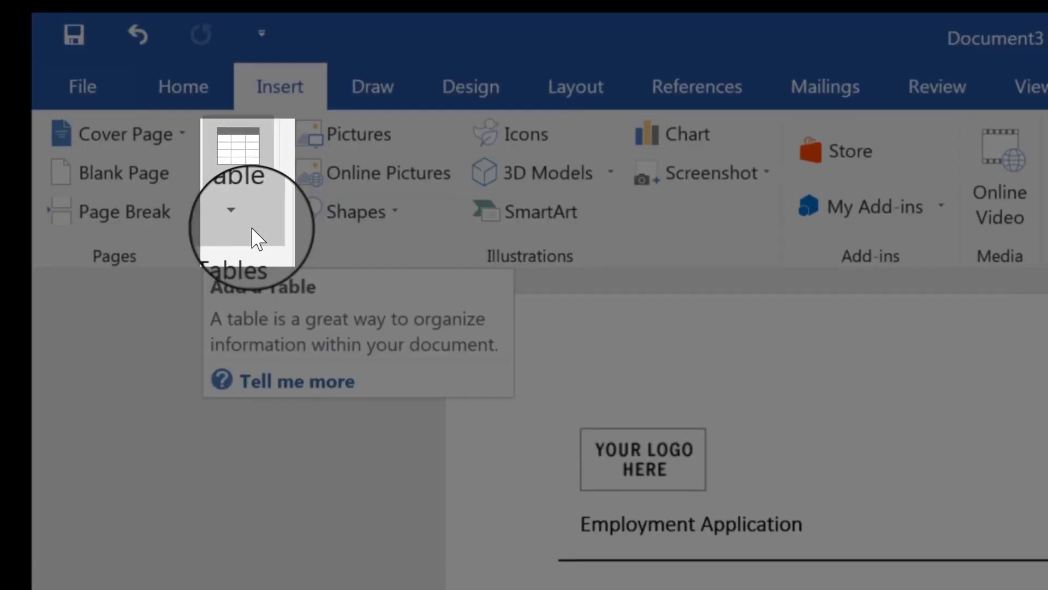
click(262, 245)
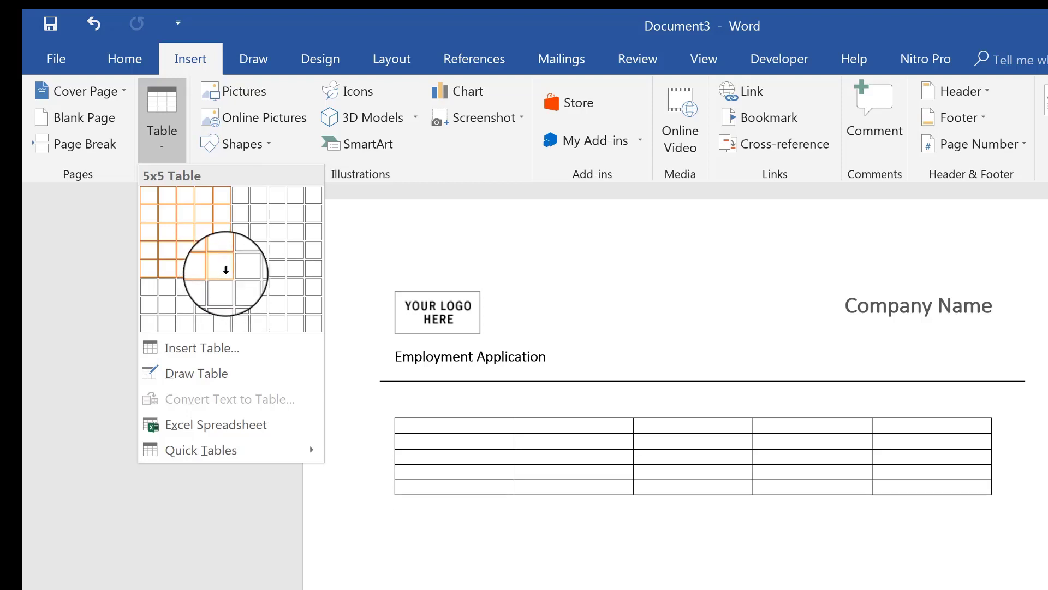
click(225, 269)
Step: Set the line spacing of the whole table to 3.0
click(391, 414)
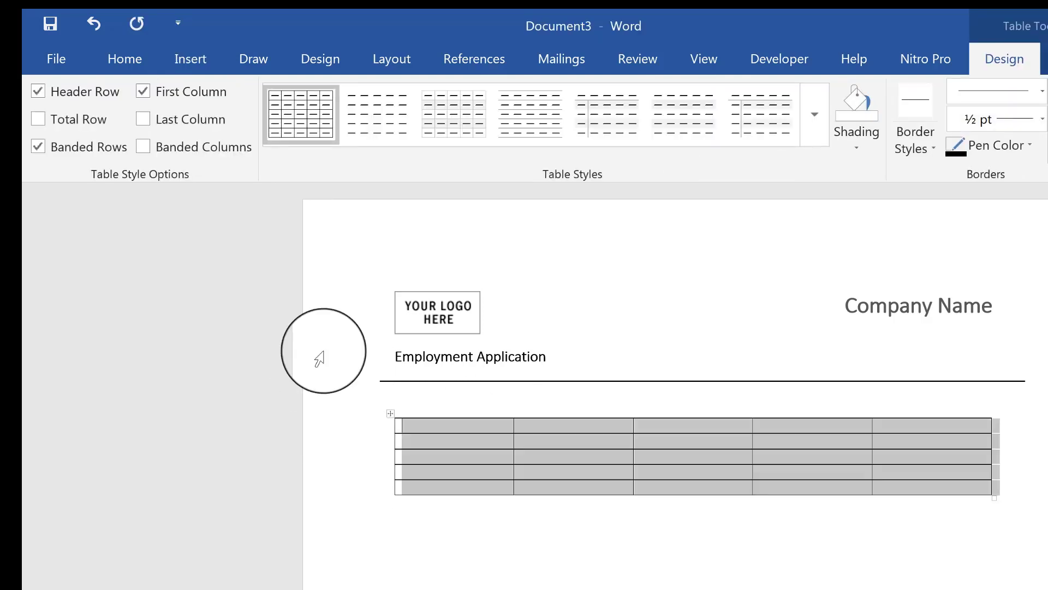
click(124, 59)
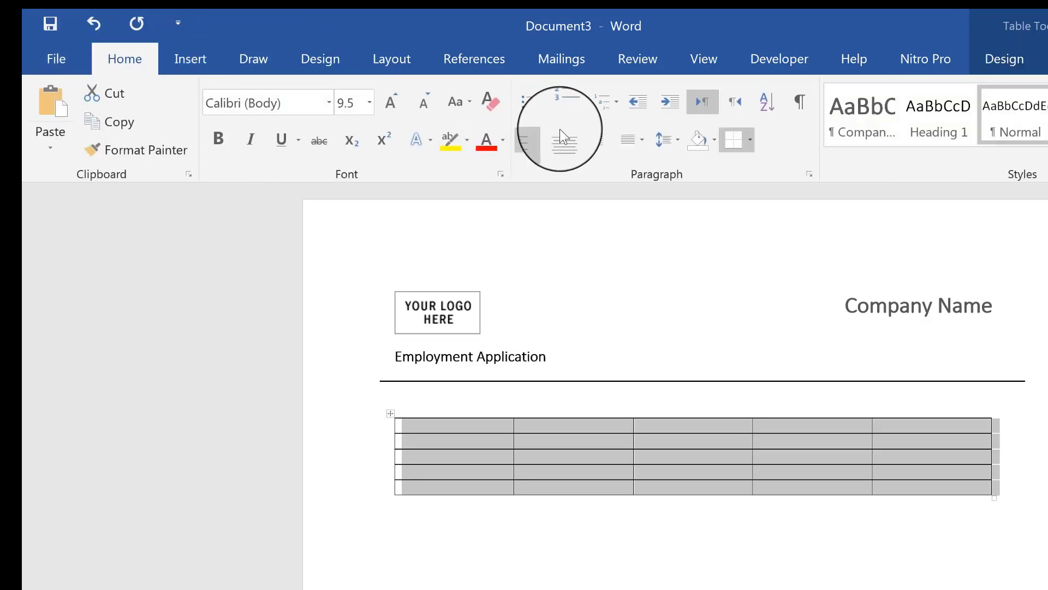
click(663, 139)
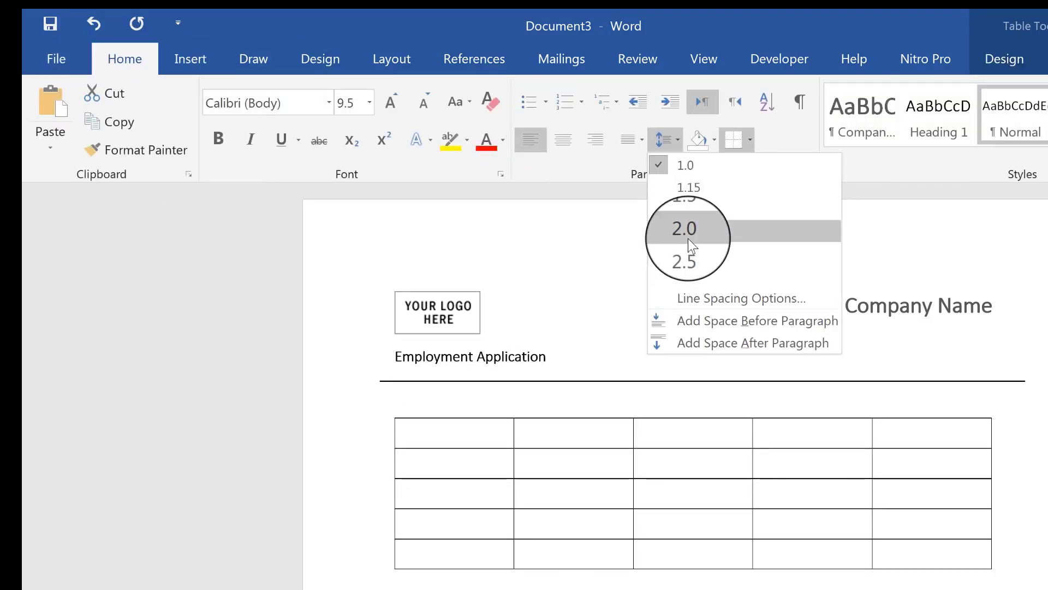
click(688, 238)
click(675, 141)
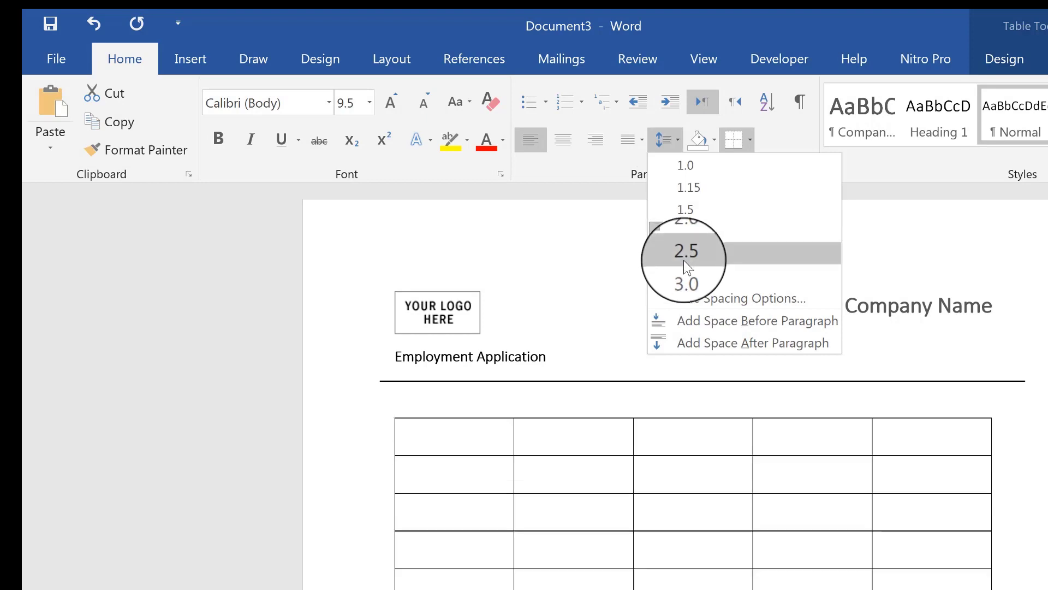
click(683, 267)
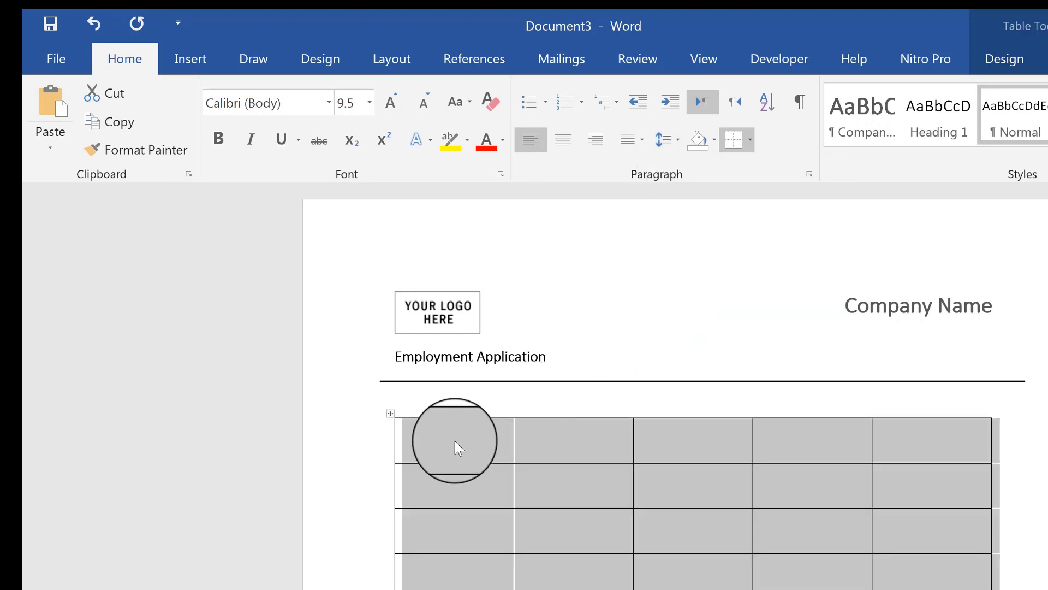
Step: Label the first, third and fifth cells of the table's second row First Name, Last Name and Title
click(454, 441)
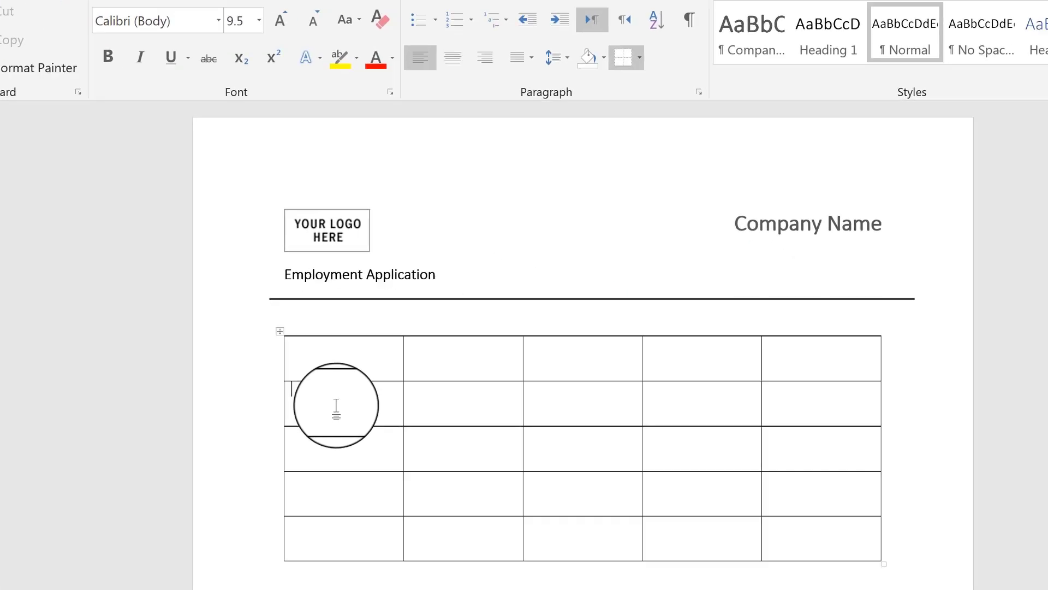
text(Ne)
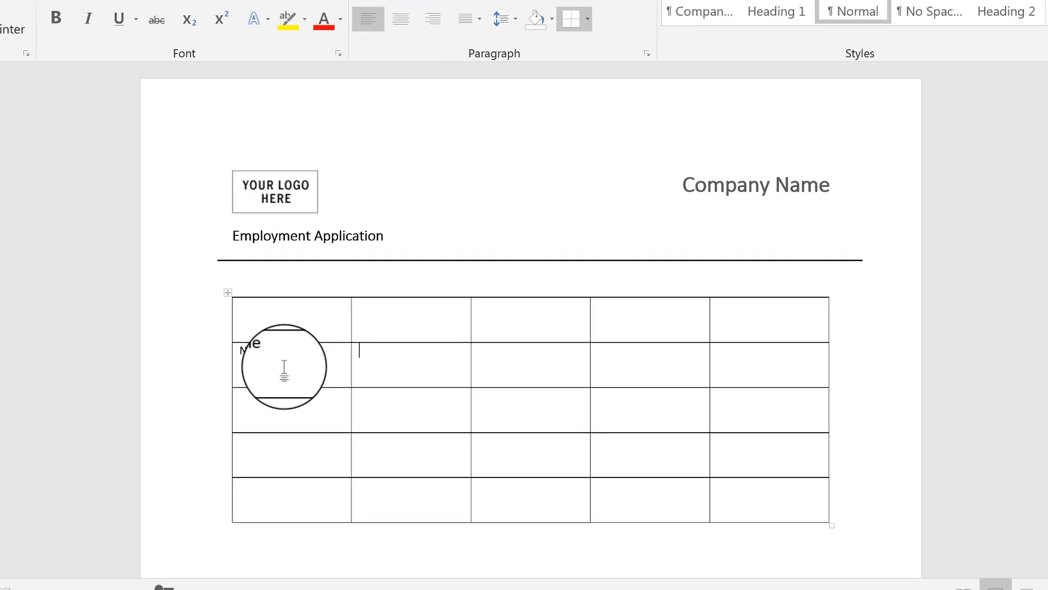
drag(283, 362, 241, 355)
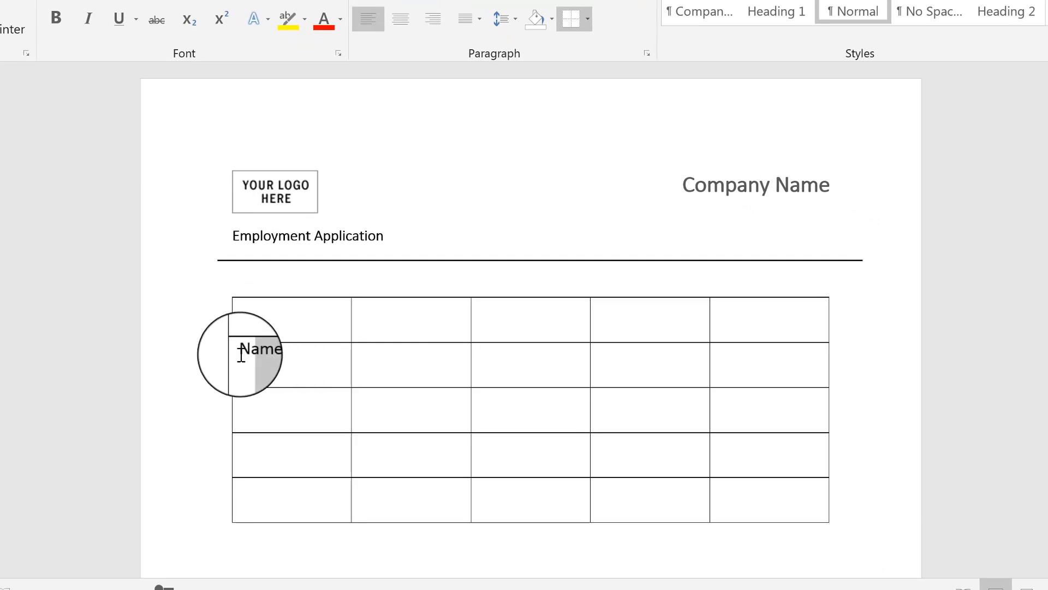
text(First Name)
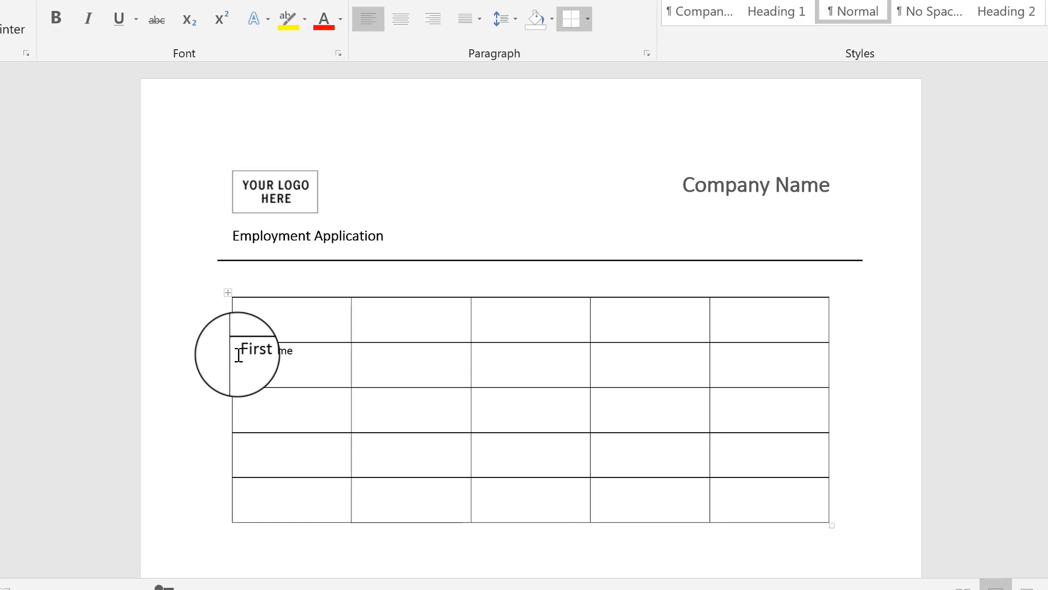
text(Last Name)
key(Tab)
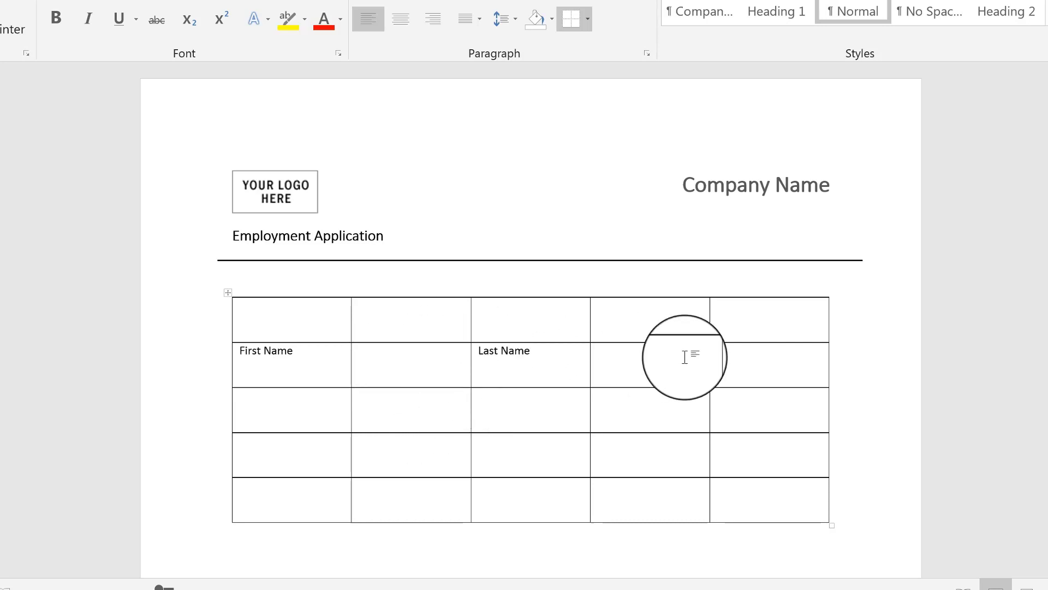
click(746, 364)
text(Title)
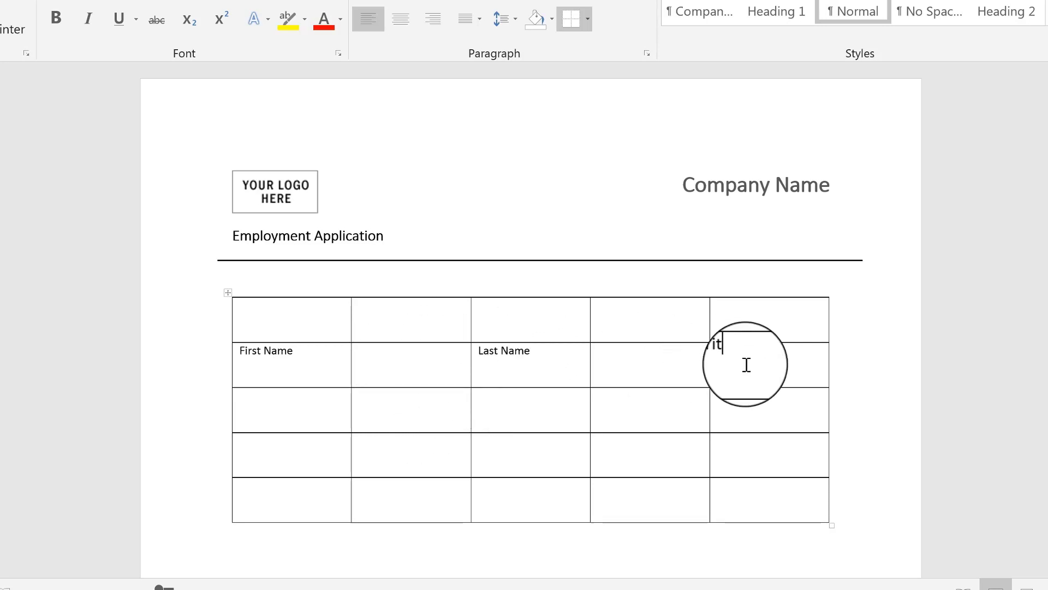
key(Tab)
Step: Label the first, third and fifth cells of the table's fourth row Email, Fax and Work Phone
click(300, 461)
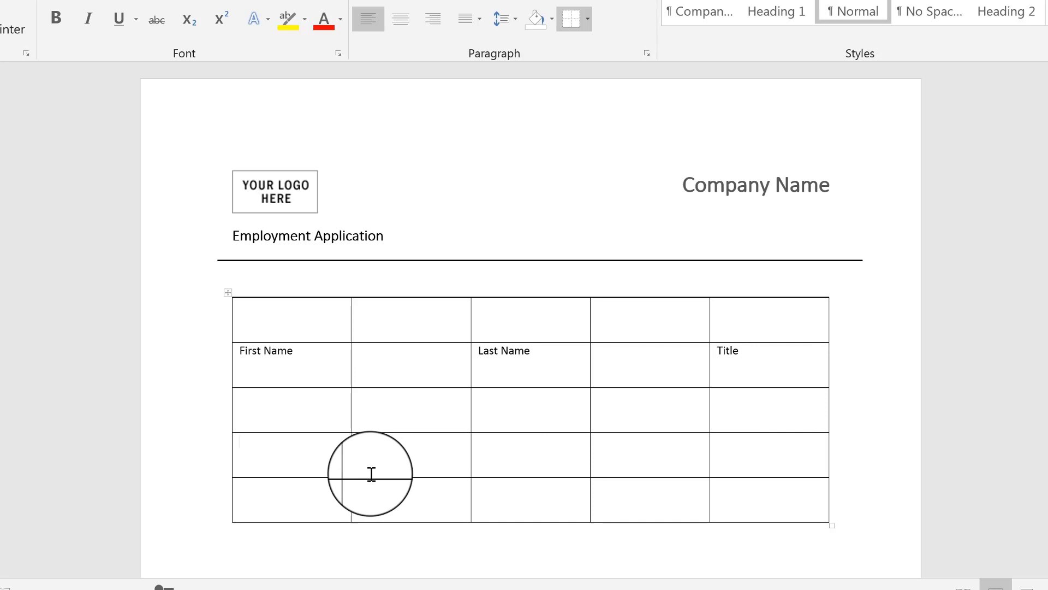
text(Ema)
text(P)
key(BackSpace)
text(Work Phone)
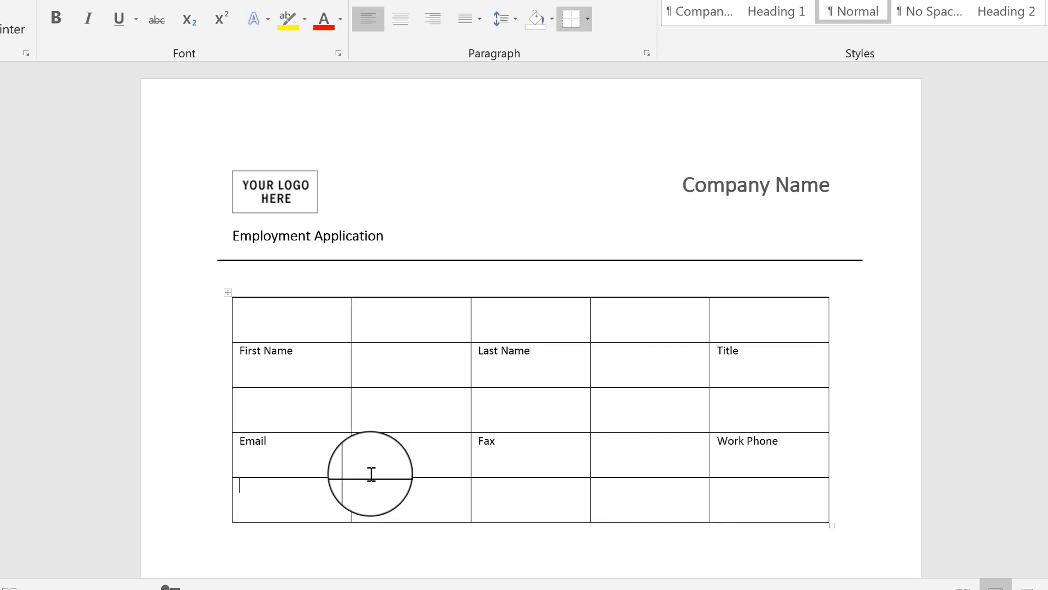
key(Tab)
Step: Add a new row at the bottom of the table
scroll(202, 442, down, 2)
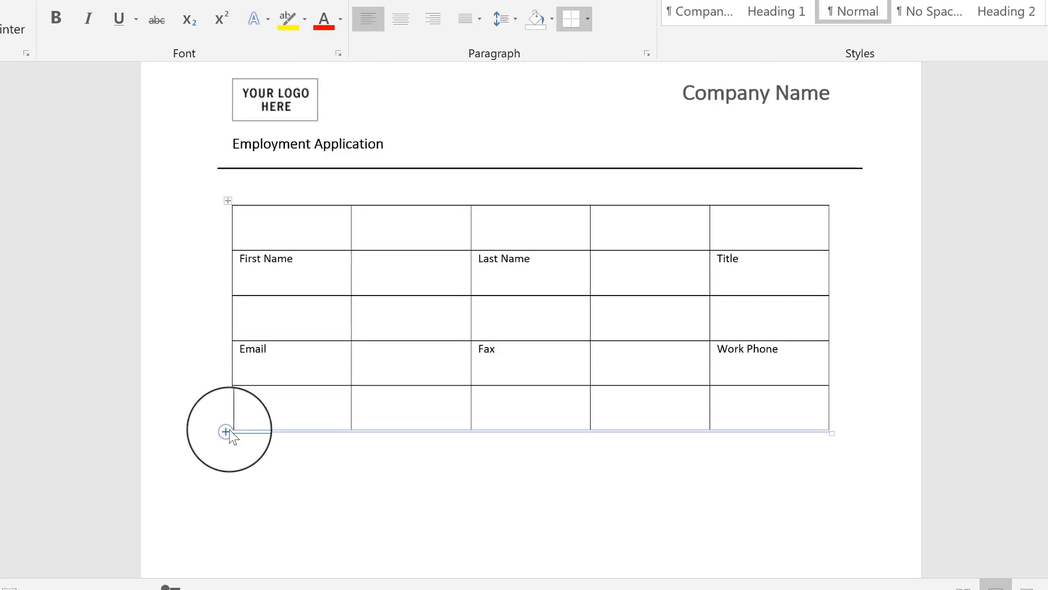
click(256, 427)
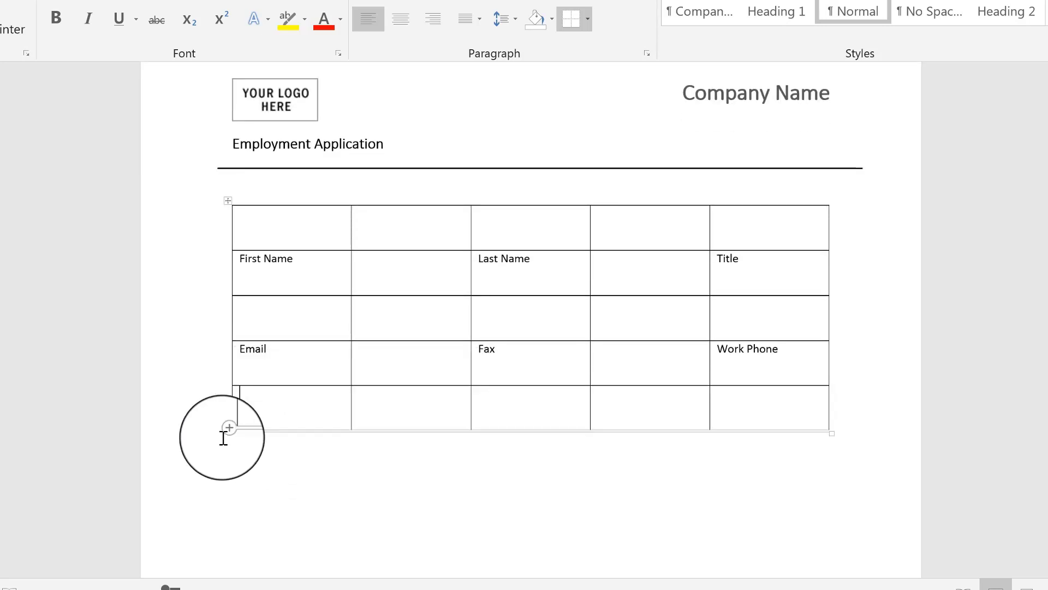
click(230, 430)
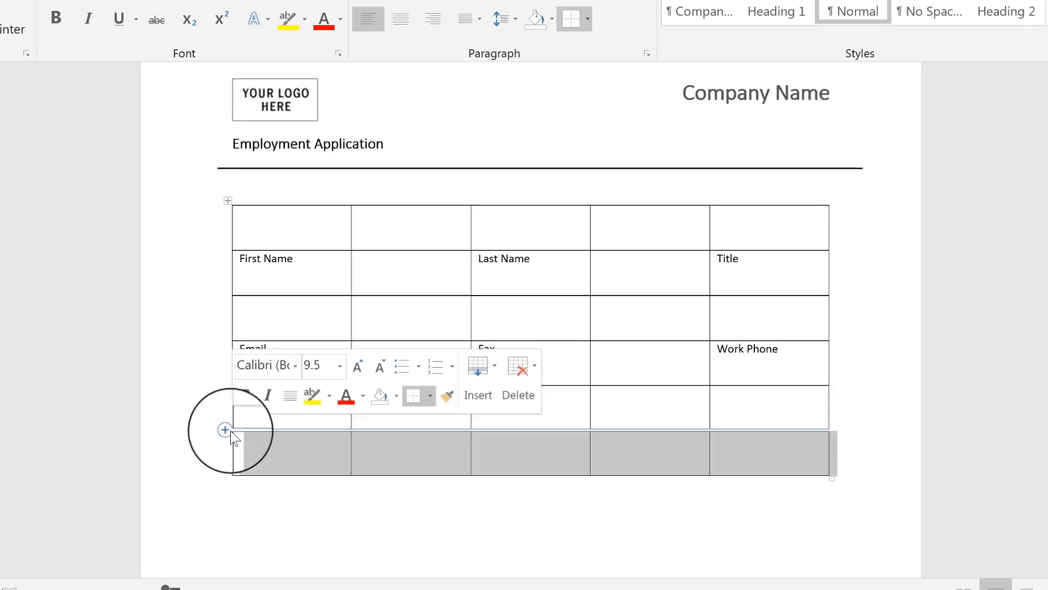
Step: Label the first, third and fifth cells of the last table row Mobile, Address and Designation
click(260, 453)
text(Mobile)
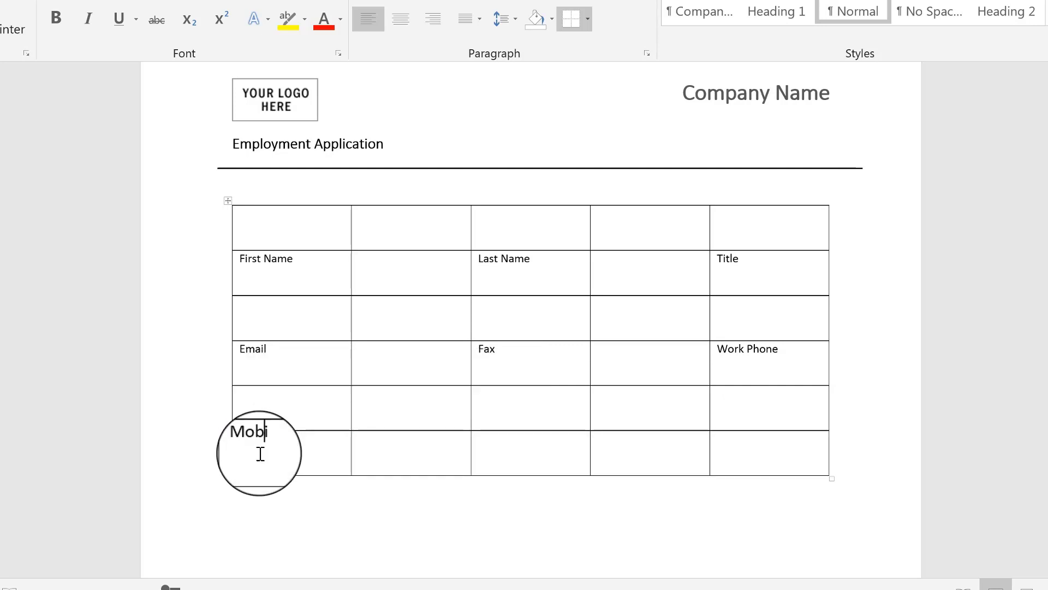
key(Tab)
text(Address)
key(Tab)
key(Tab)
text(Design)
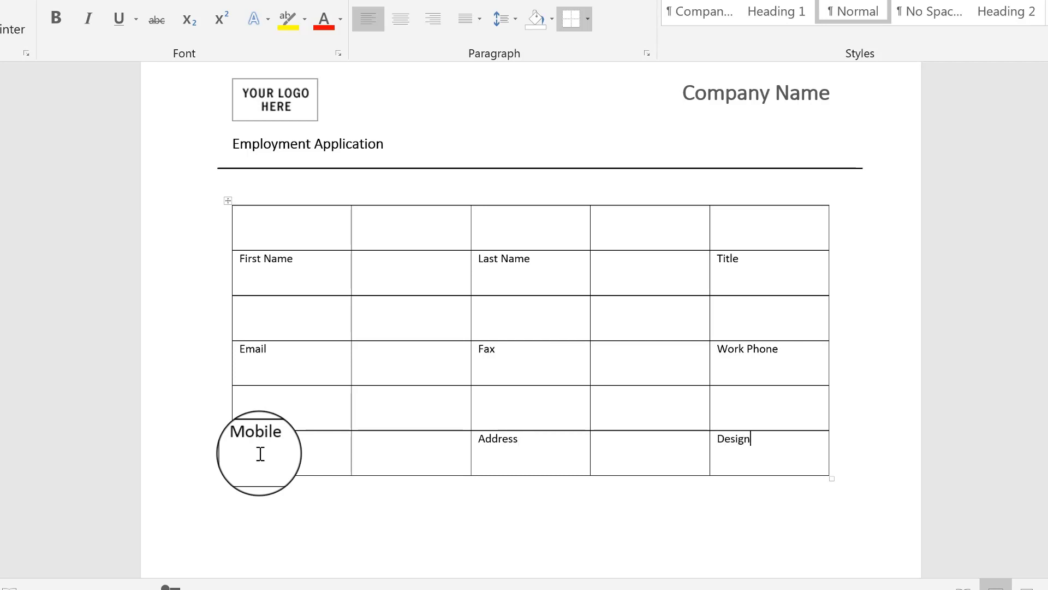
text(ation)
Step: Insert a 2x1 table on the blank line between the heading line and the existing table
scroll(24, 355, down, 1)
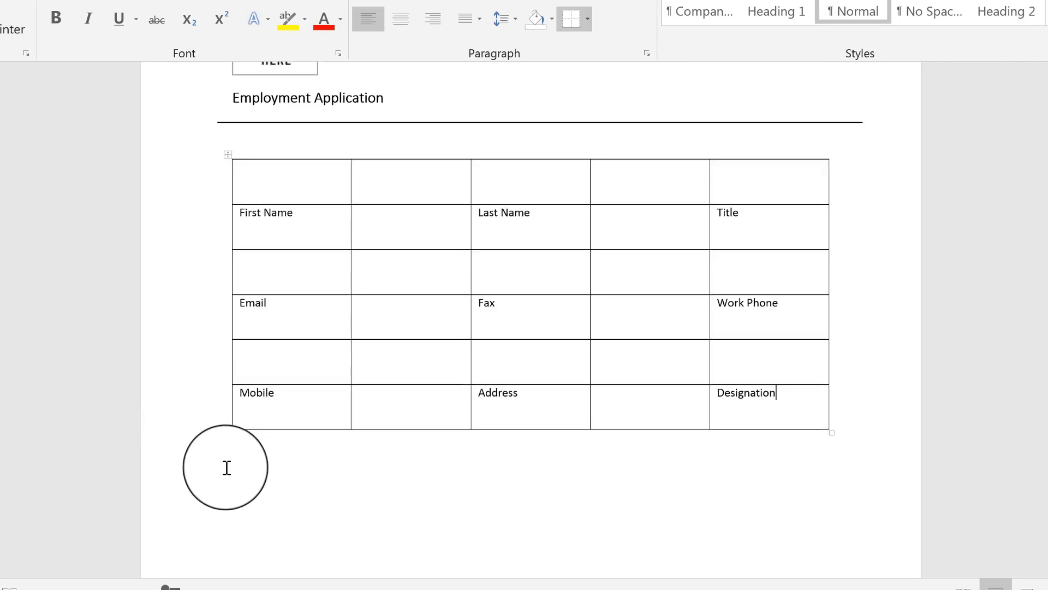
scroll(255, 227, up, 2)
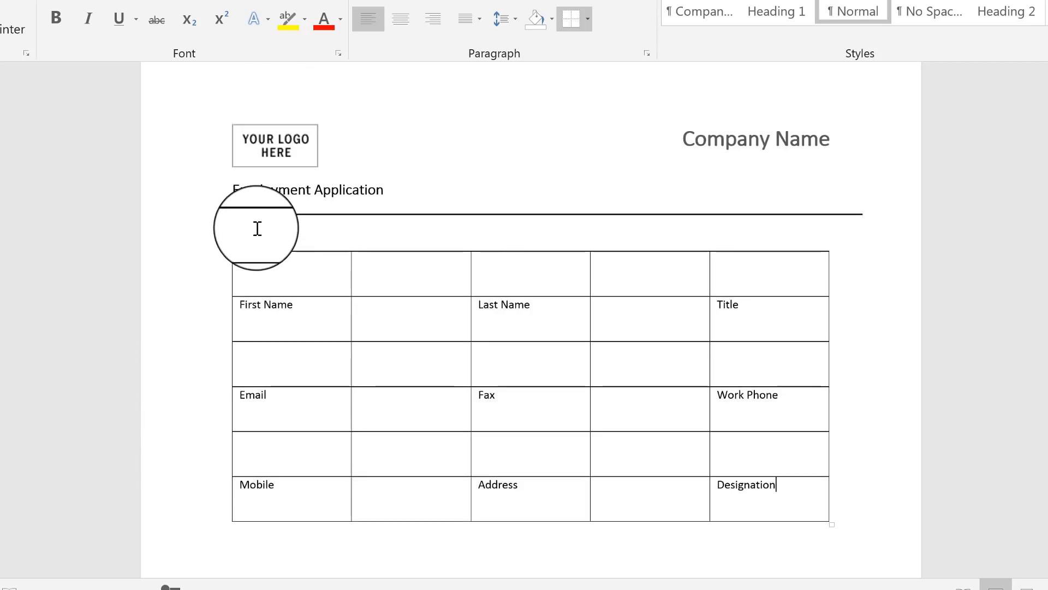
click(257, 228)
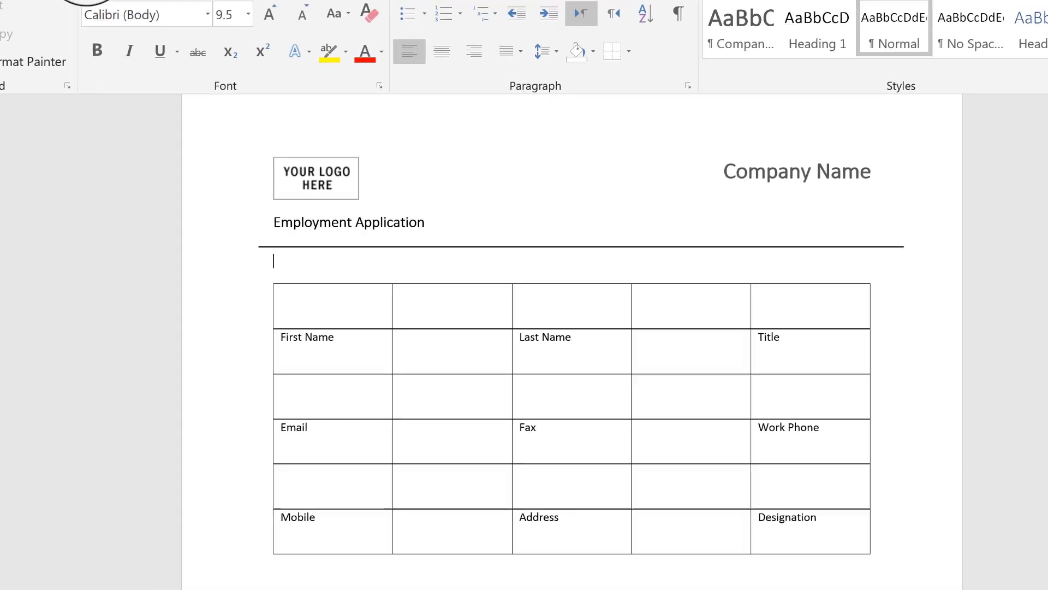
click(69, 0)
click(49, 57)
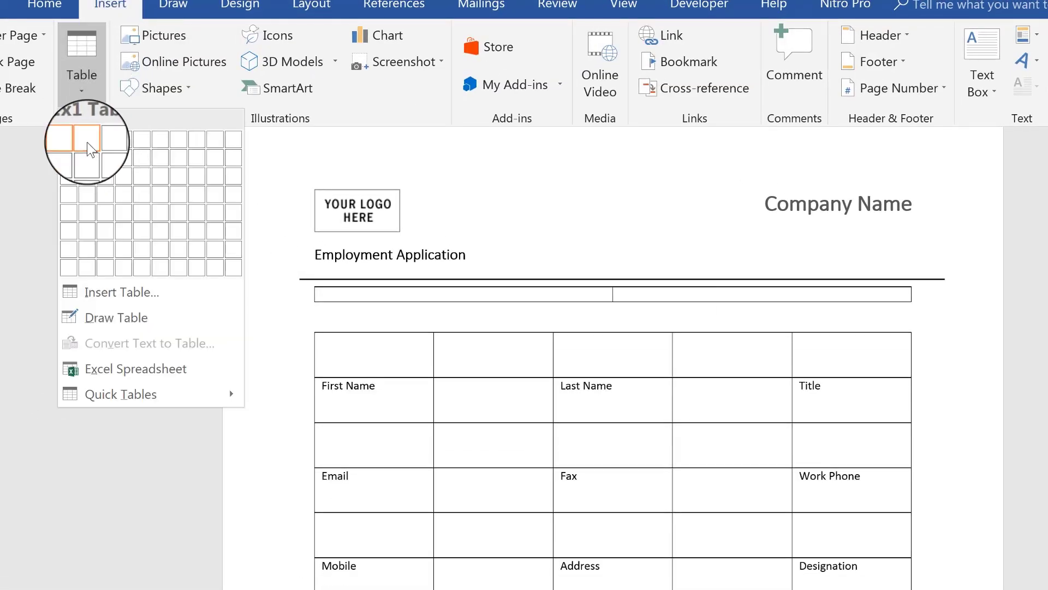
click(87, 142)
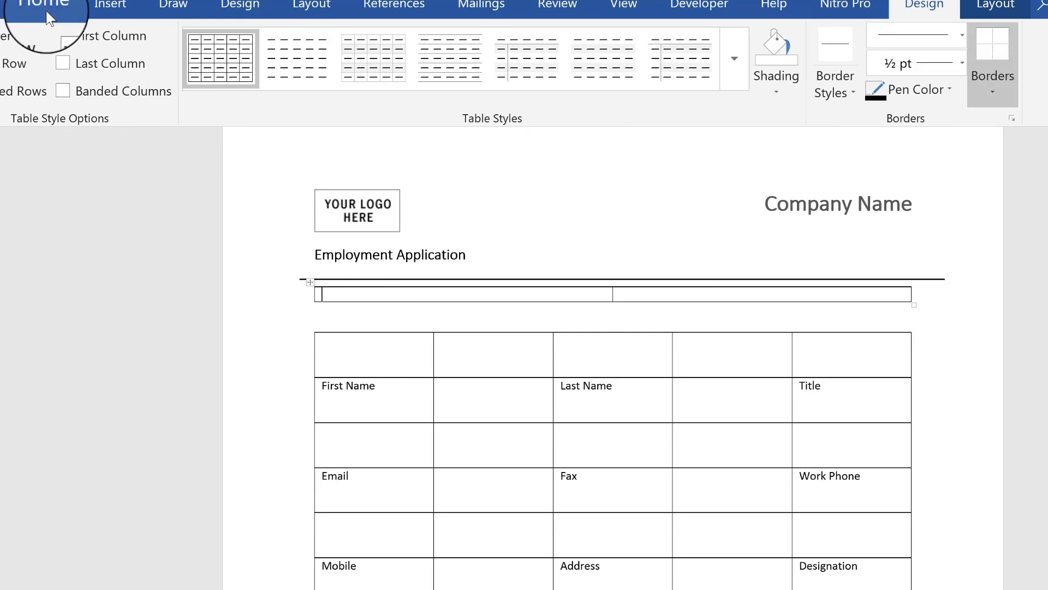
Step: Set the line spacing in the first cell of the small upper table to 2.0
click(46, 10)
click(593, 88)
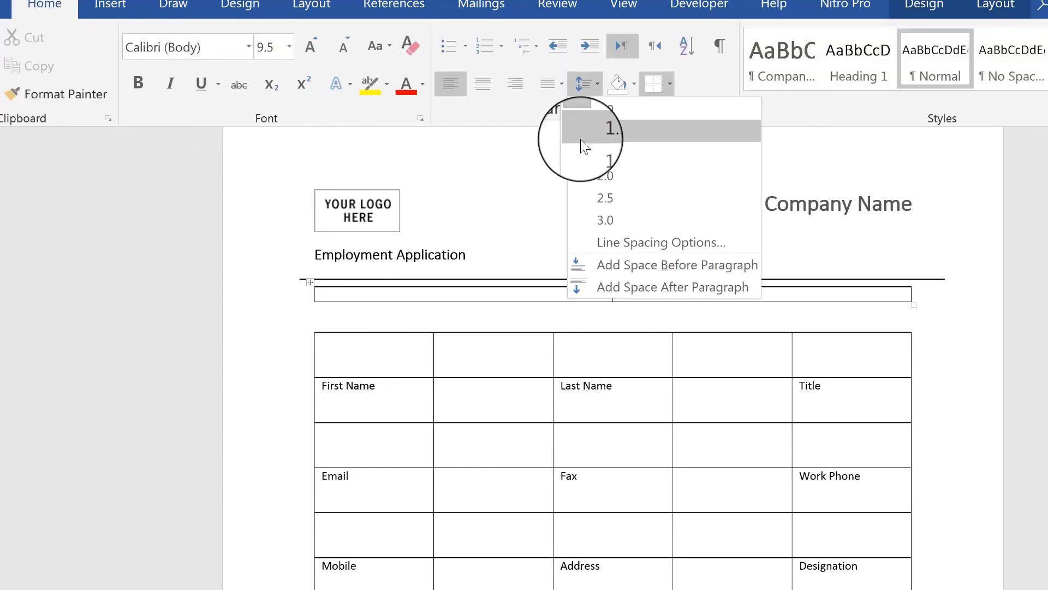
click(604, 175)
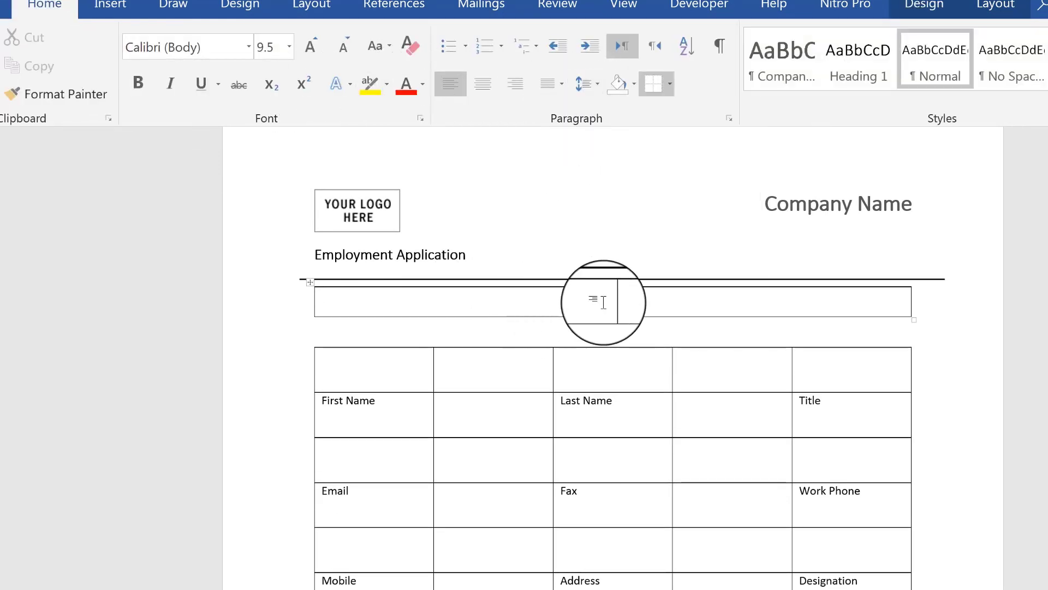
Step: Narrow the first column of the small upper table and label its first cell Date
drag(612, 301, 411, 326)
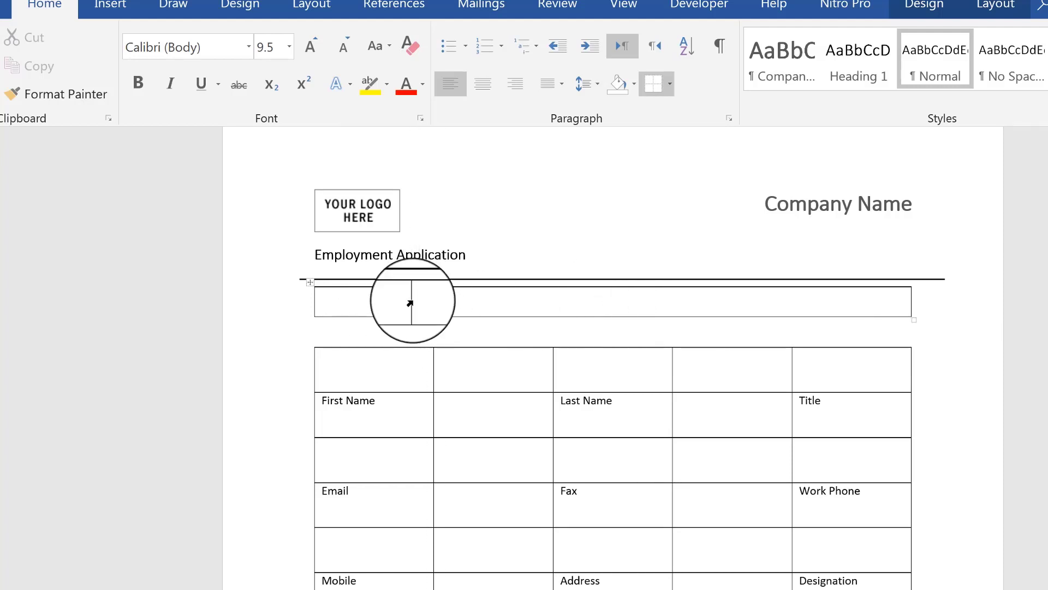
text(Date)
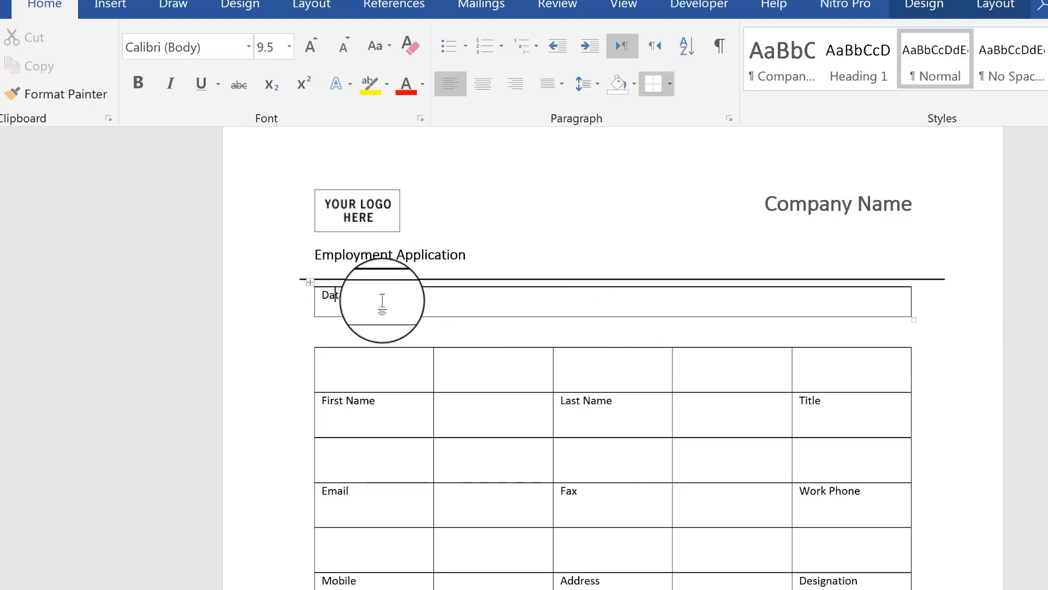
click(398, 423)
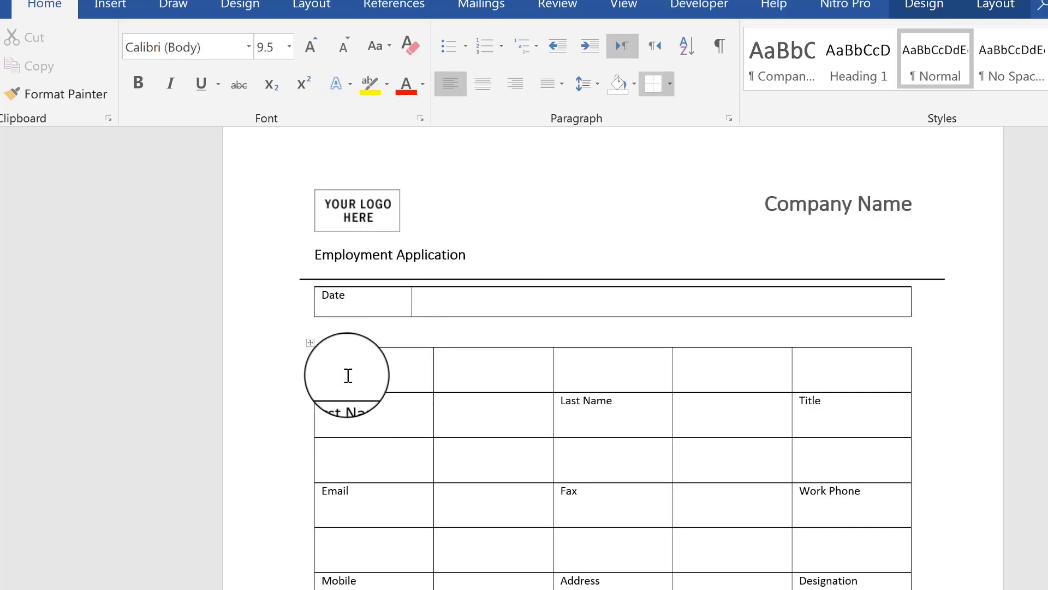
Step: Insert a 5x4 table on the blank line below the applicant details table
scroll(328, 410, down, 3)
click(358, 549)
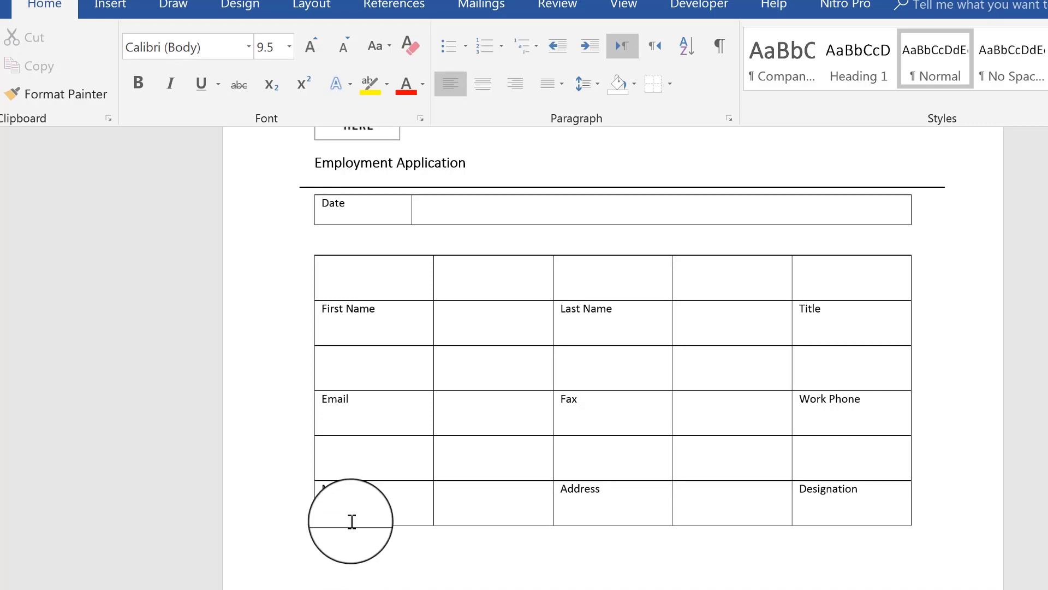
click(110, 6)
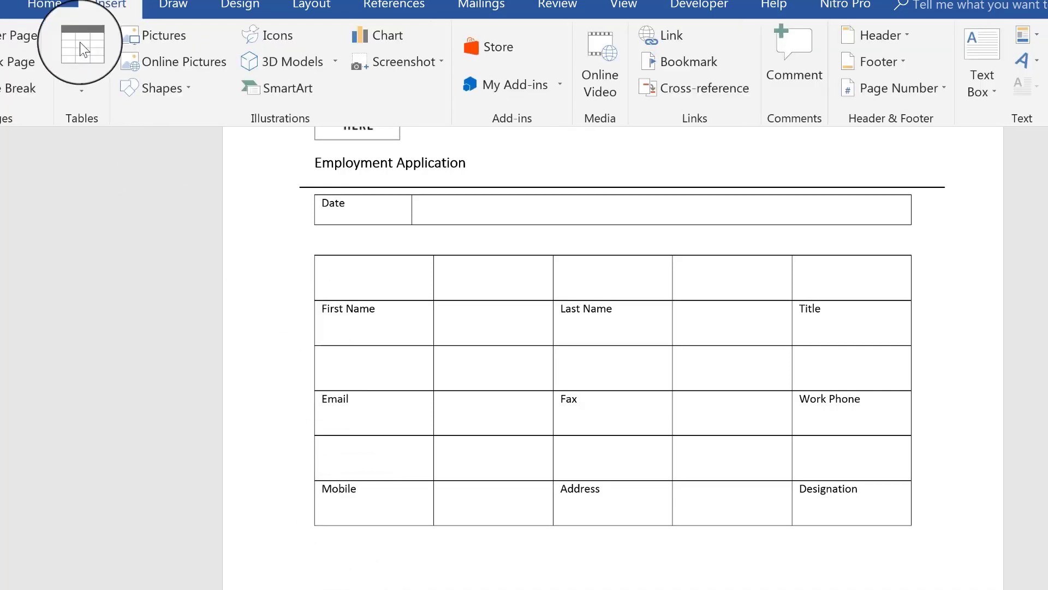
click(71, 84)
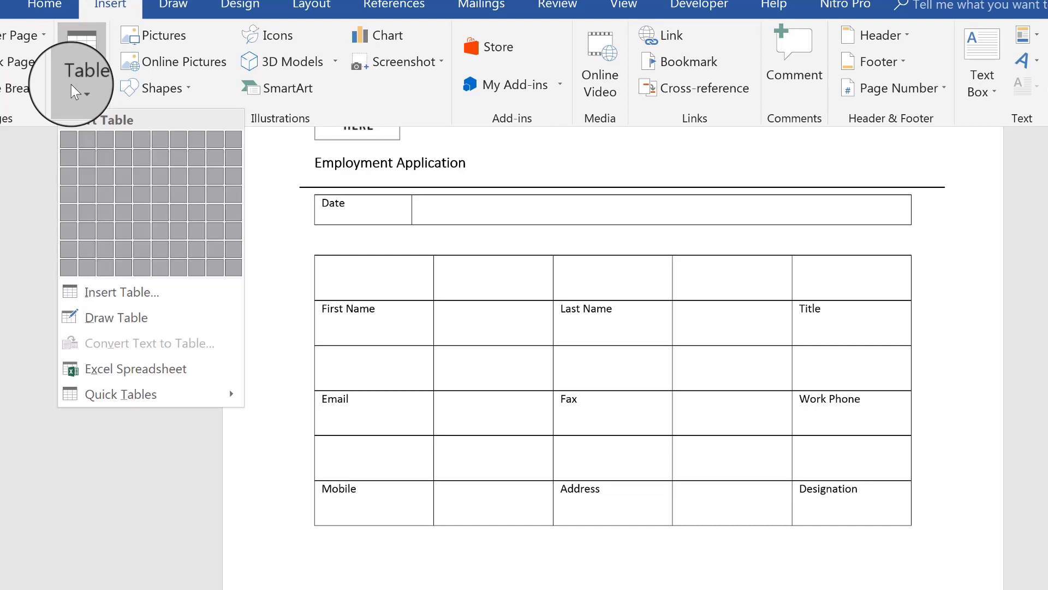
click(313, 548)
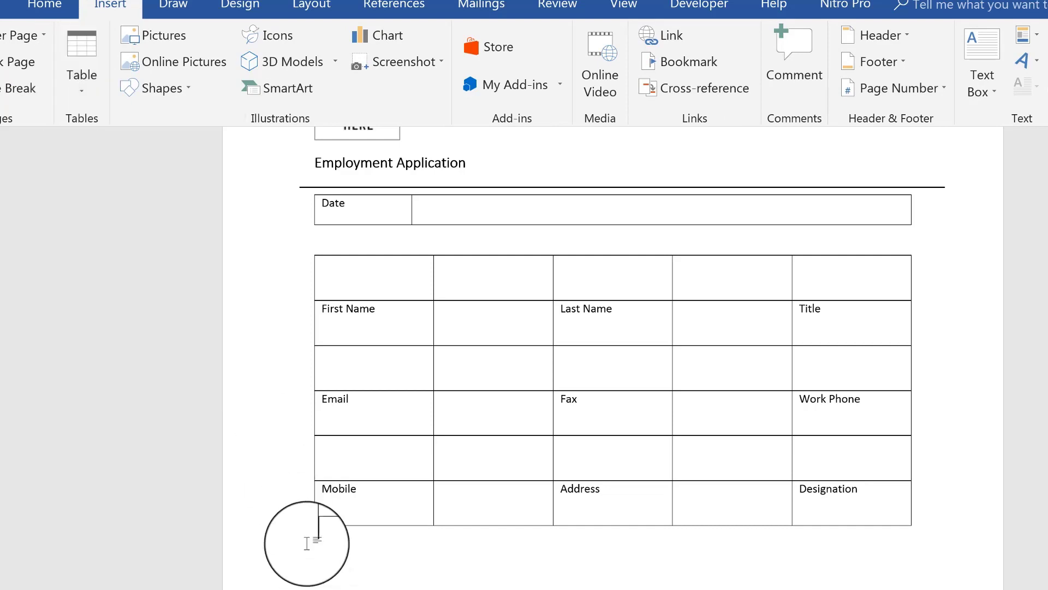
click(82, 71)
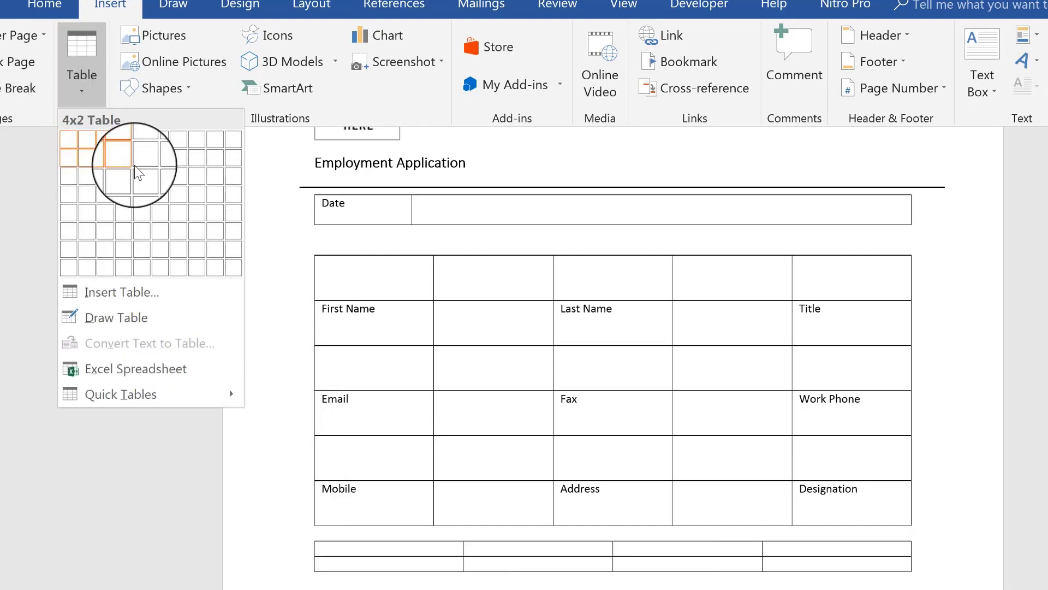
click(144, 196)
Step: Set the line spacing of the whole new five-column table to 2.5
click(60, 6)
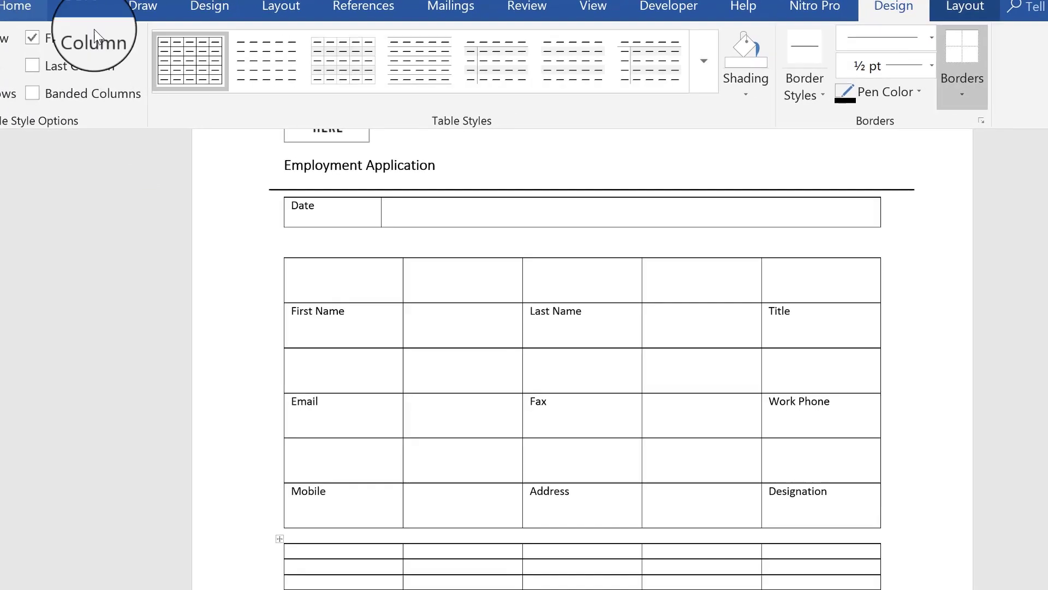
click(535, 89)
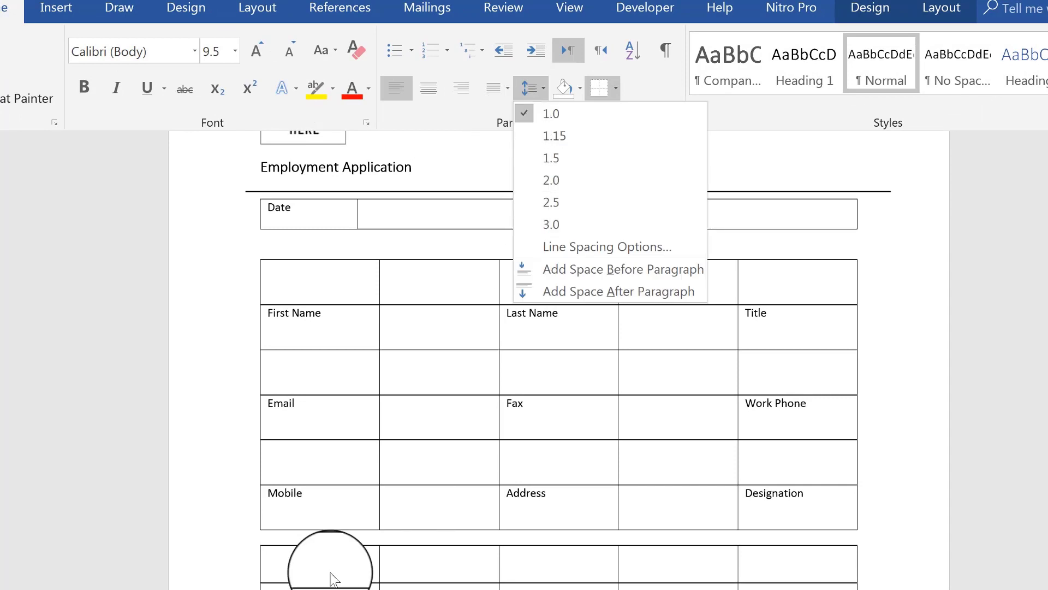
click(286, 552)
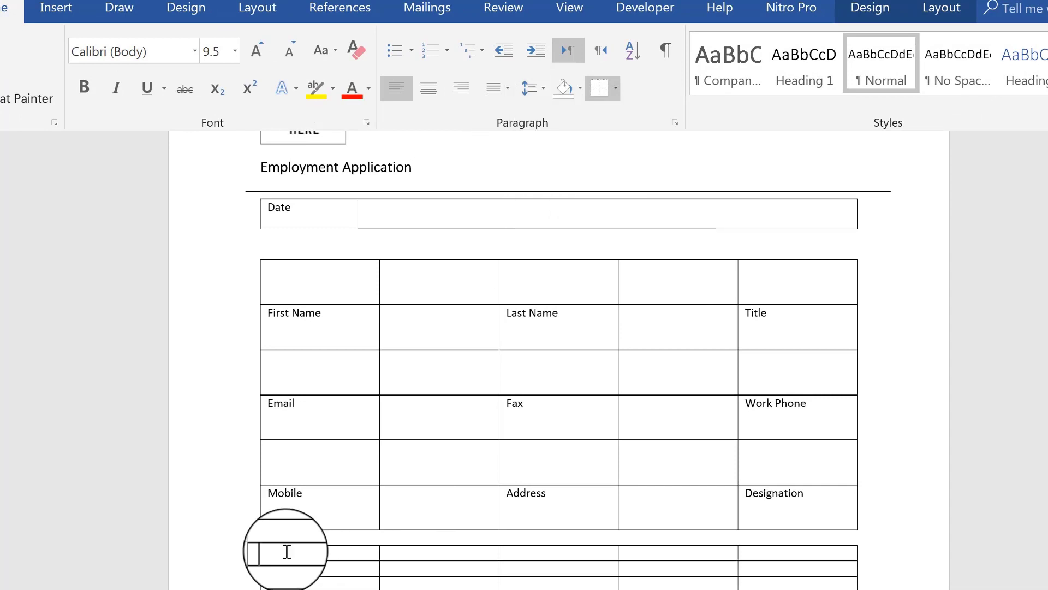
click(257, 540)
click(532, 87)
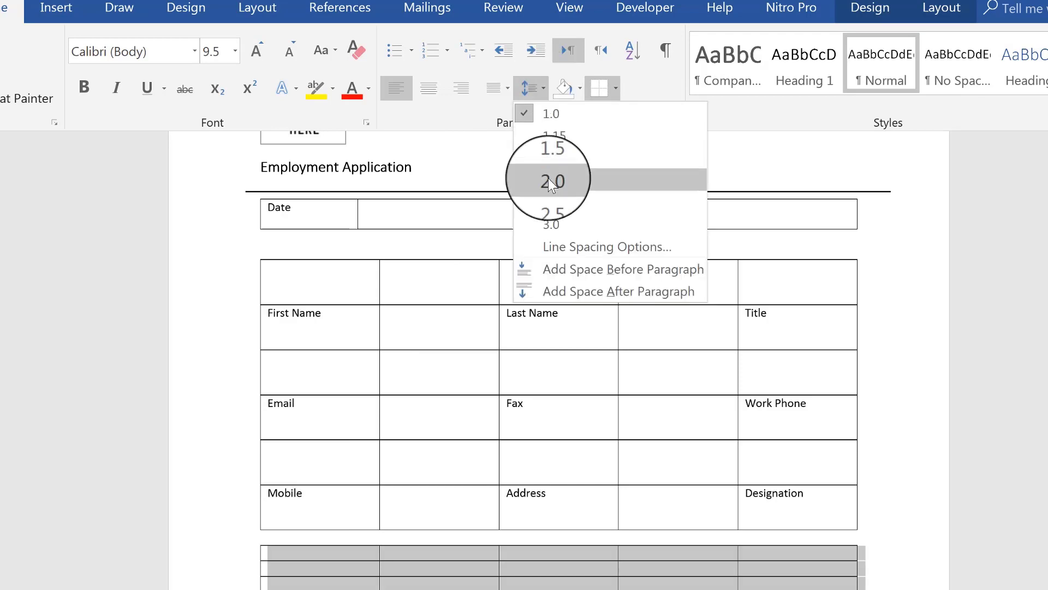
click(548, 198)
Step: Label the first, third and fifth cells of the new table's second row Date of Joining, Date of leaving and Reason
scroll(273, 437, down, 3)
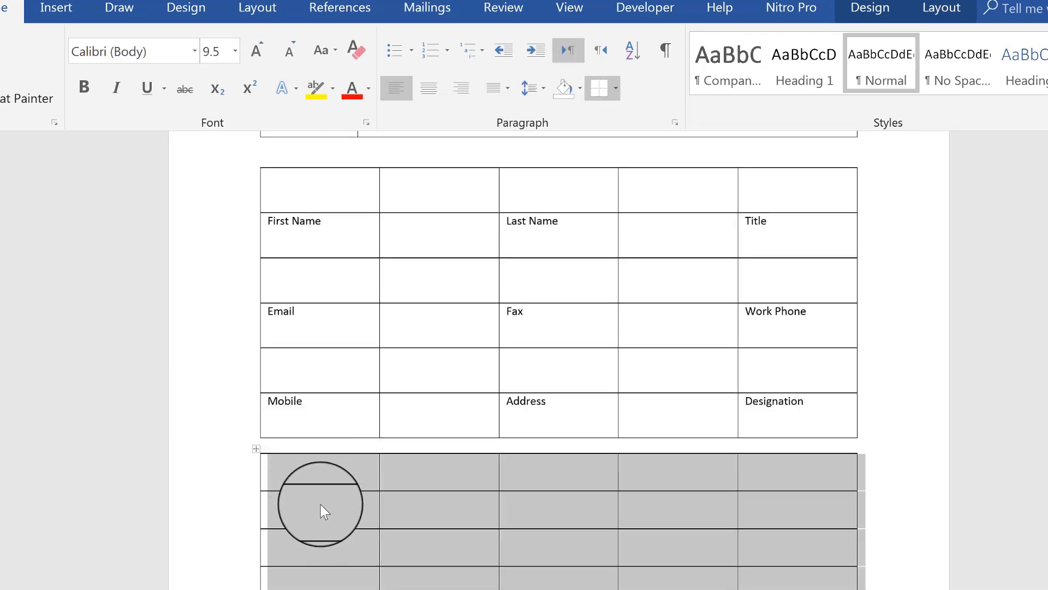
click(313, 514)
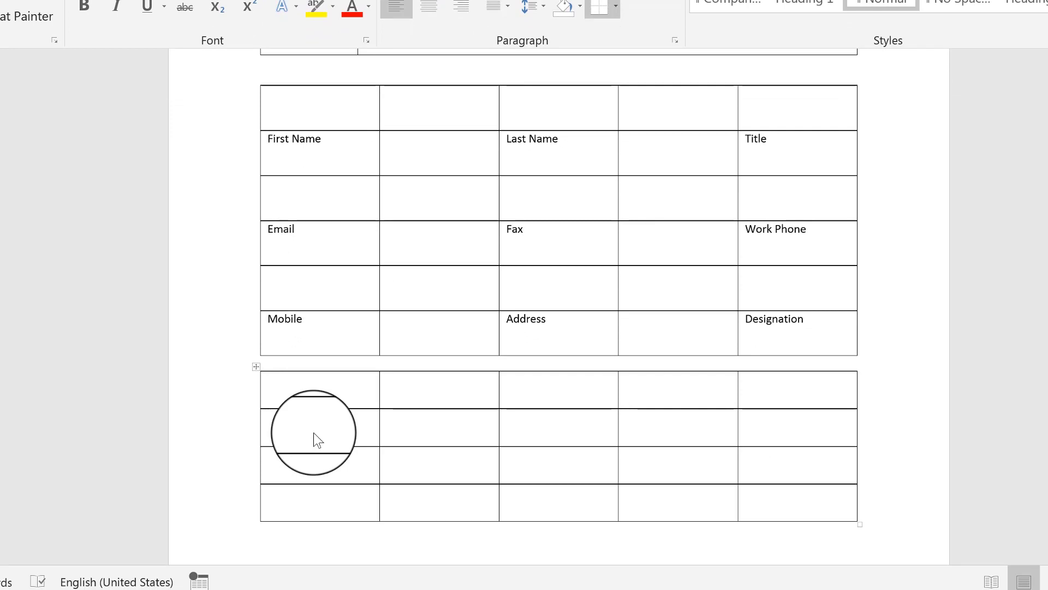
text(Date of Joingi)
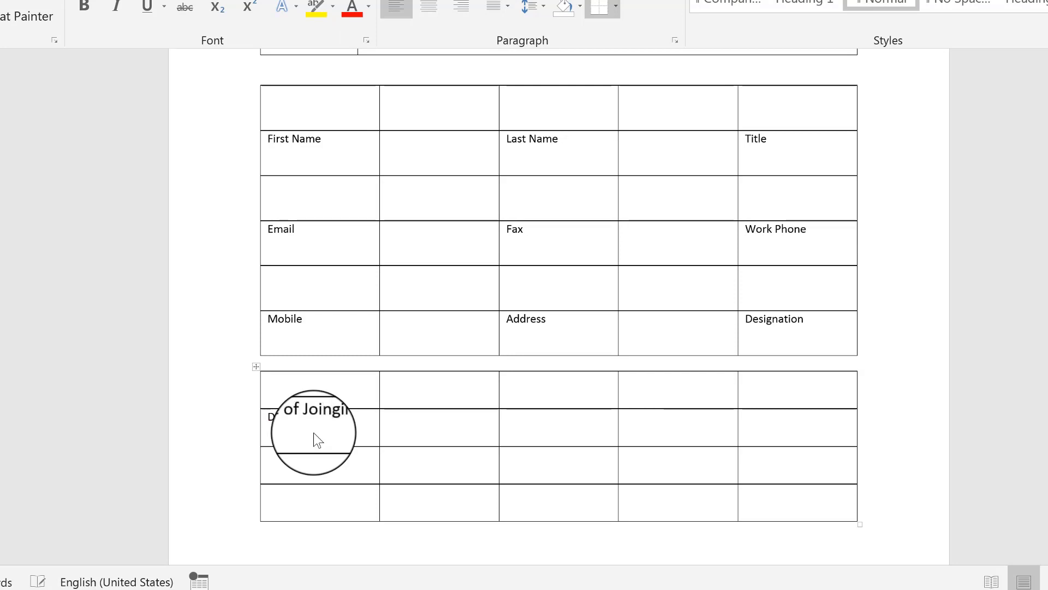
key(BackSpace)
key(BackSpace)
text(ing)
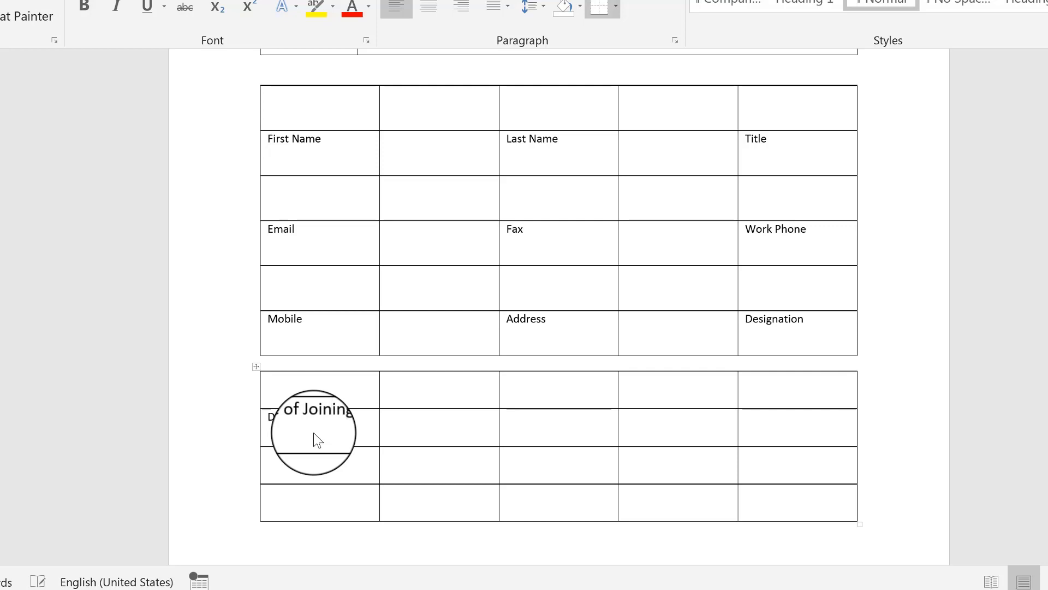
key(Tab)
text(Date)
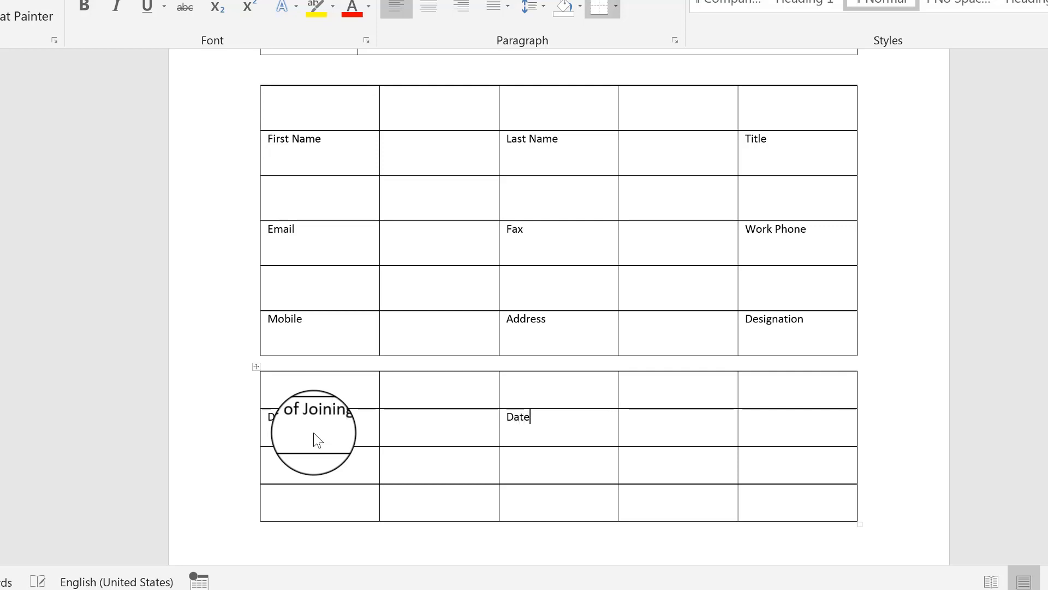
text( of leaving)
key(Tab)
key(Tab)
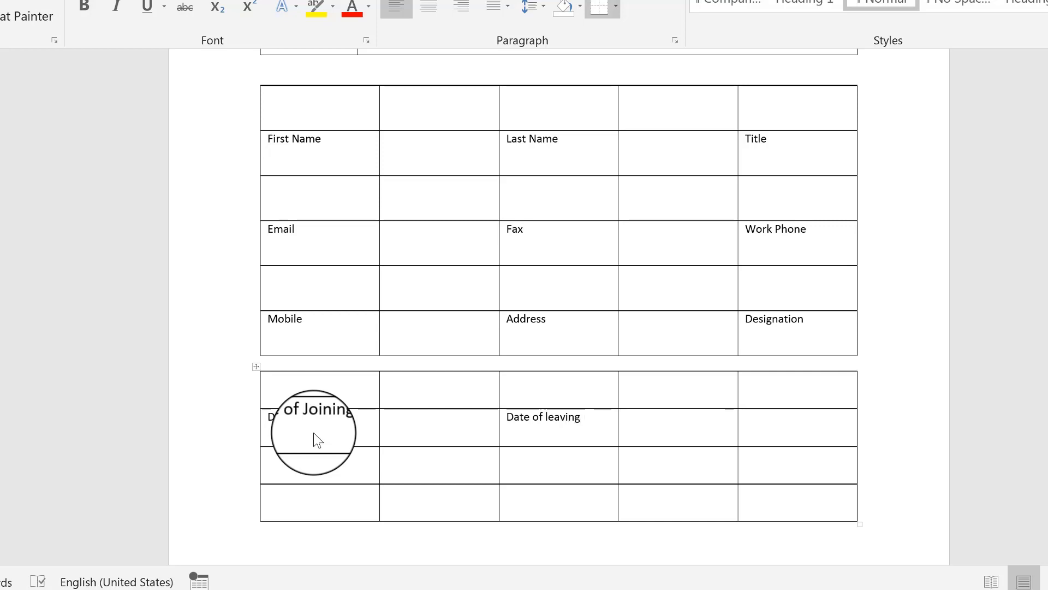
text(Reaso)
key(BackSpace)
key(BackSpace)
text(ason)
Step: Label the first, third and fifth cells of that table's last row Marital Status, Last Visit to our company and Skype
key(Tab)
key(Tab)
key(Tab)
key(Tab)
key(Tab)
scroll(183, 381, down, 3)
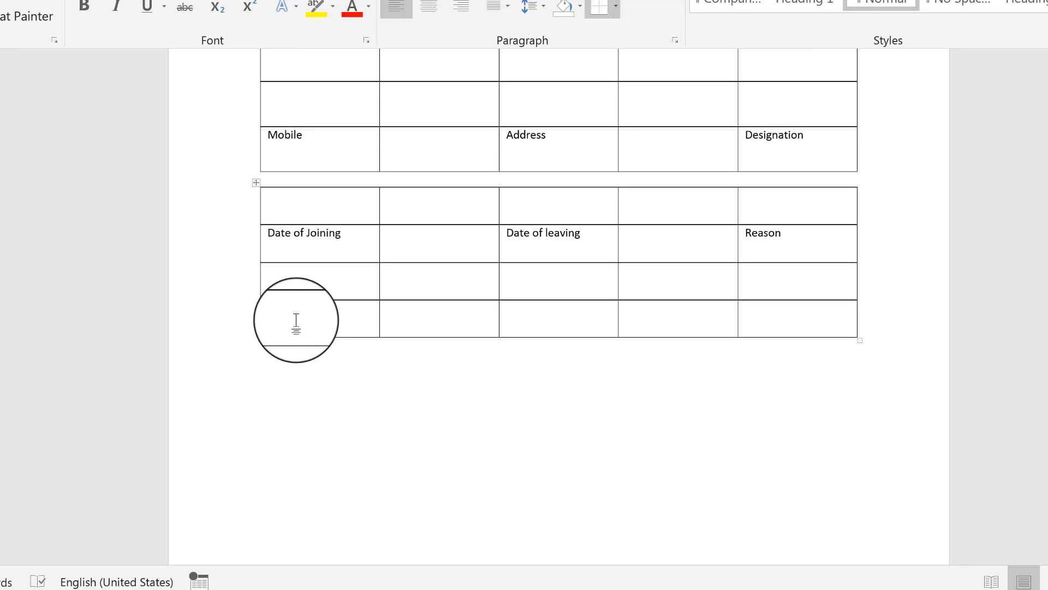
text(Marital)
text( Sta)
text(Last Visit to)
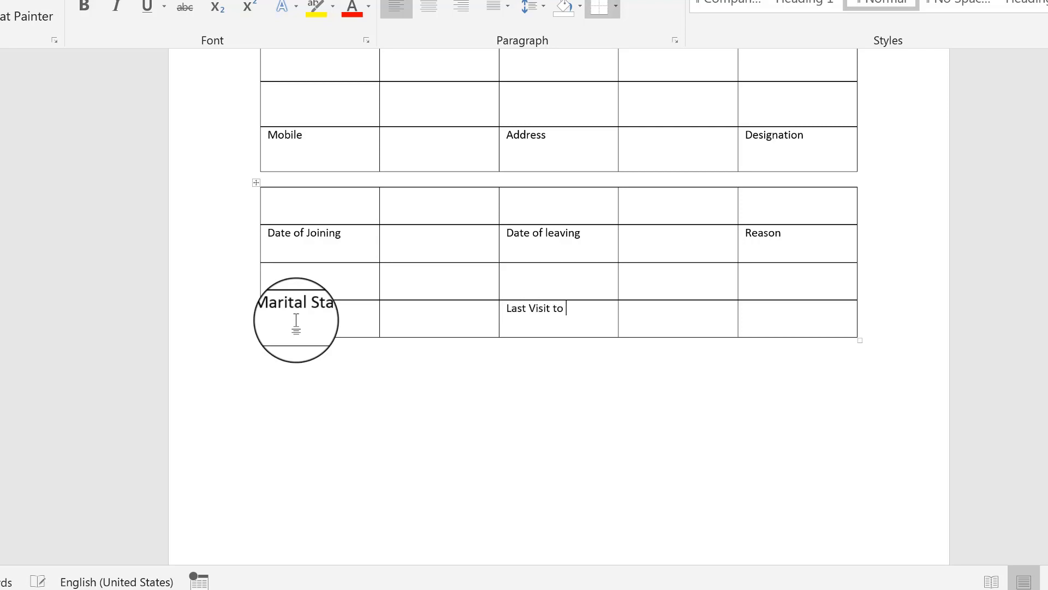
text( our company)
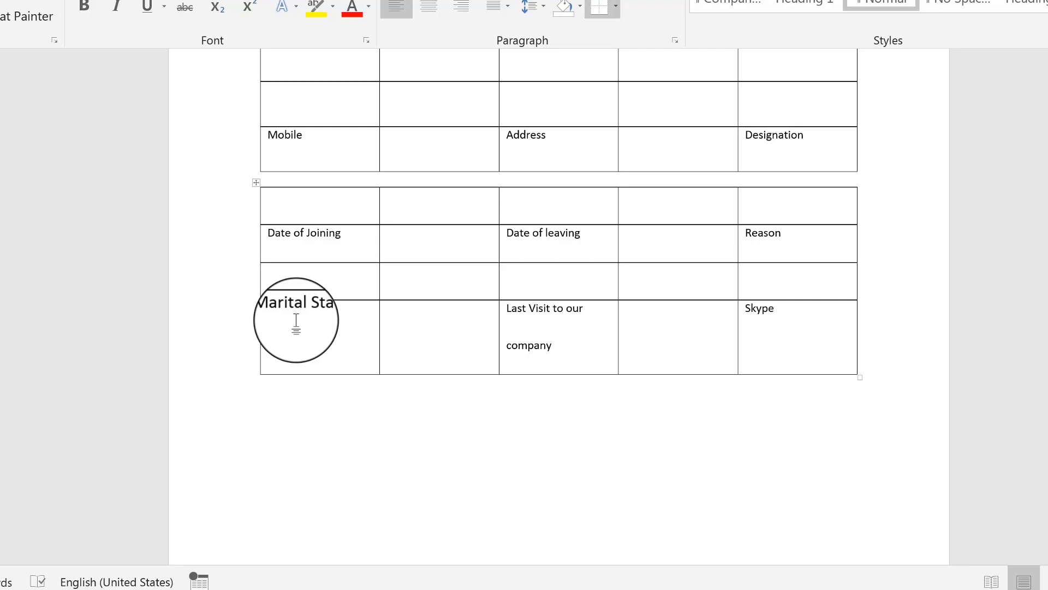
Step: Insert a 4x4 table on the blank line below the Marital Status row's table
click(302, 409)
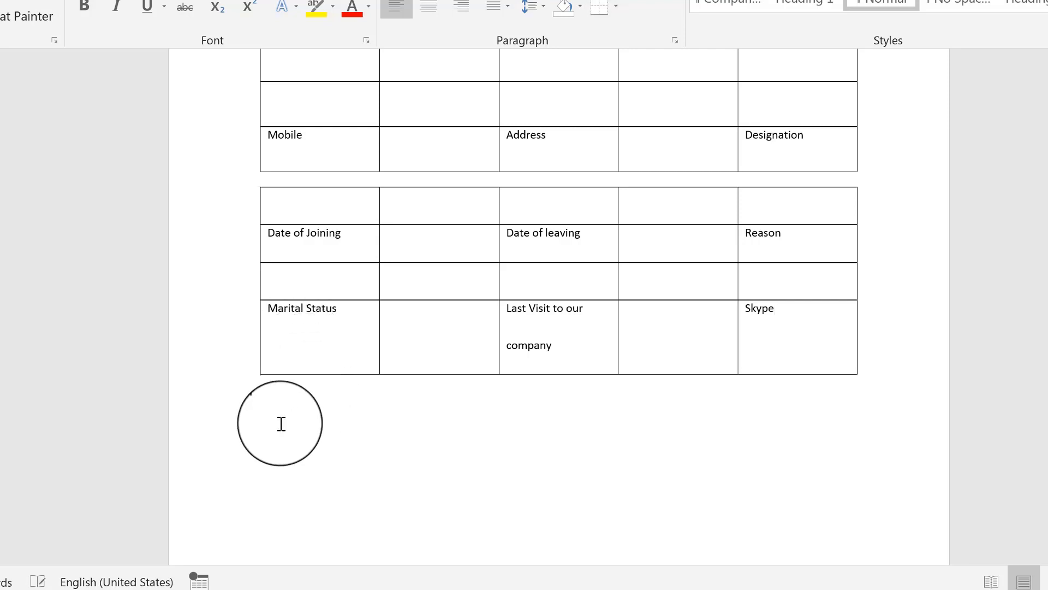
click(141, 13)
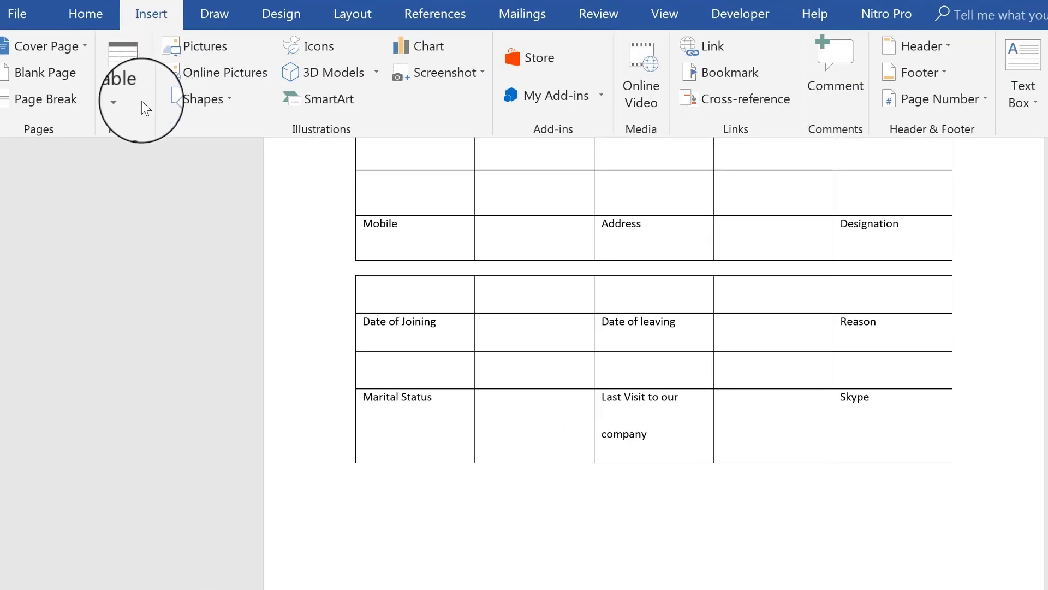
click(133, 99)
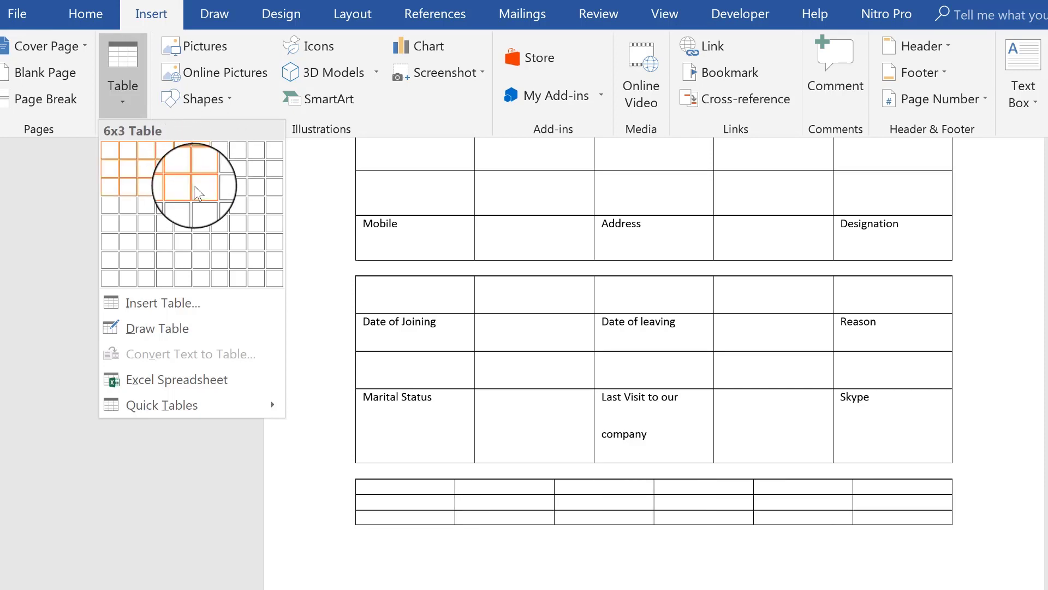
click(167, 191)
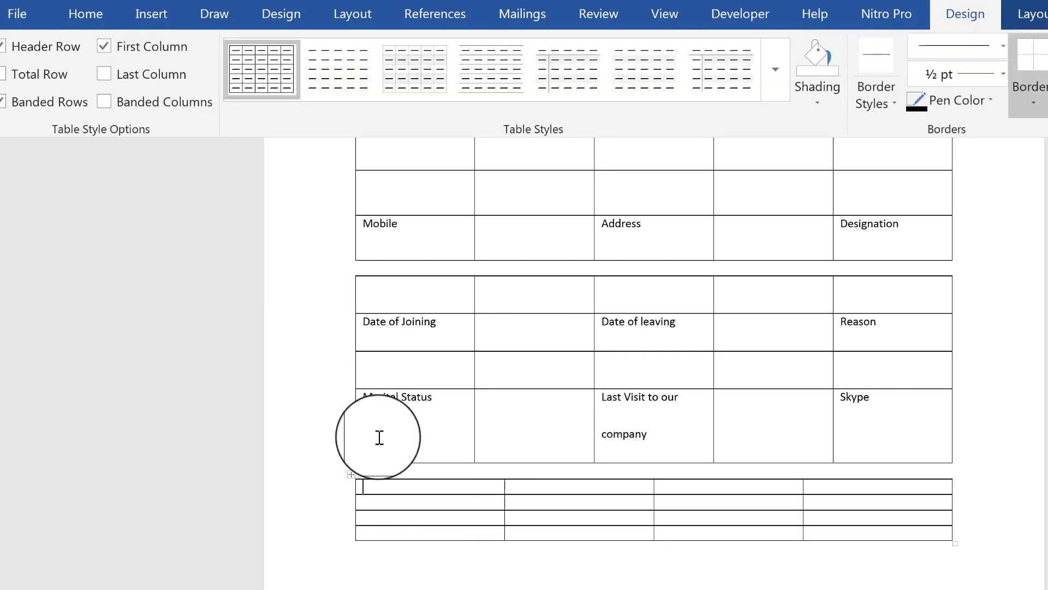
Step: Set the line spacing of the whole four-column table to 2.5
click(351, 473)
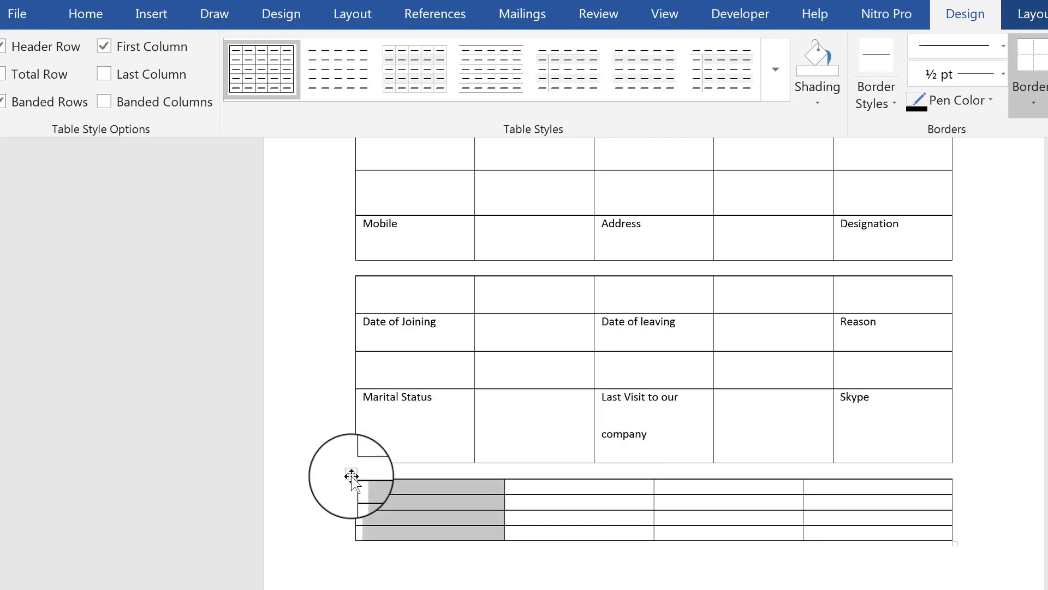
click(351, 474)
click(85, 13)
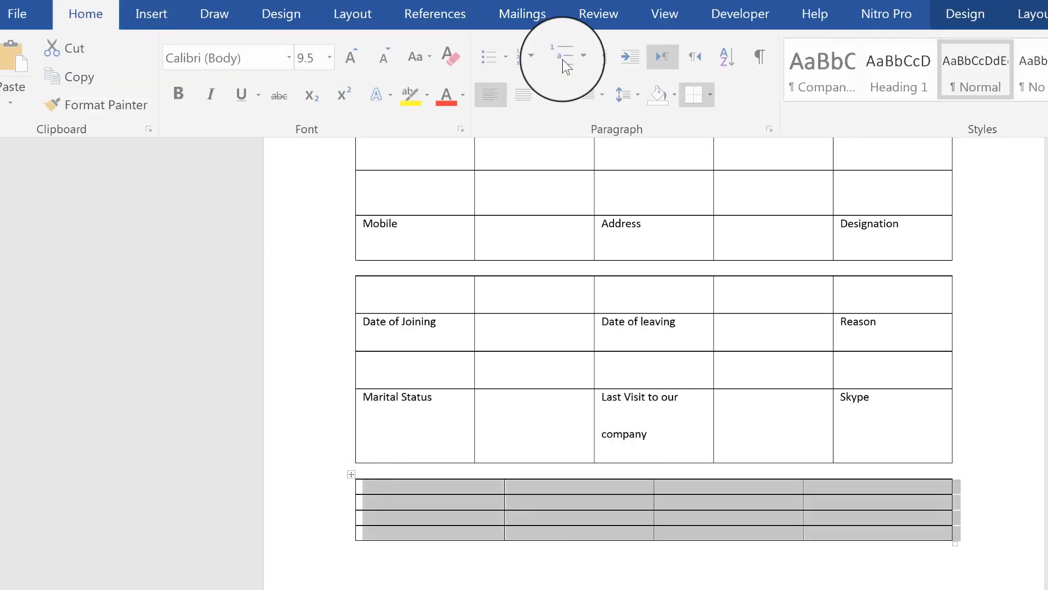
click(623, 95)
click(655, 208)
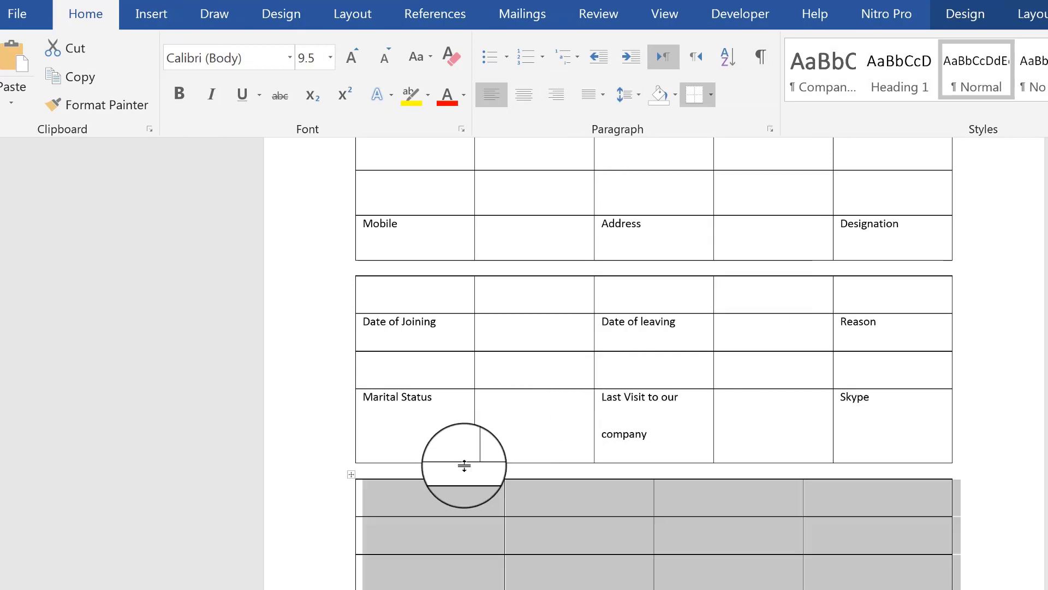
Step: Label the four-column table's first cell For Office Only and the first, third and fourth cells of its third row Comments, Contact ID and Rejection/Acception
key(Left)
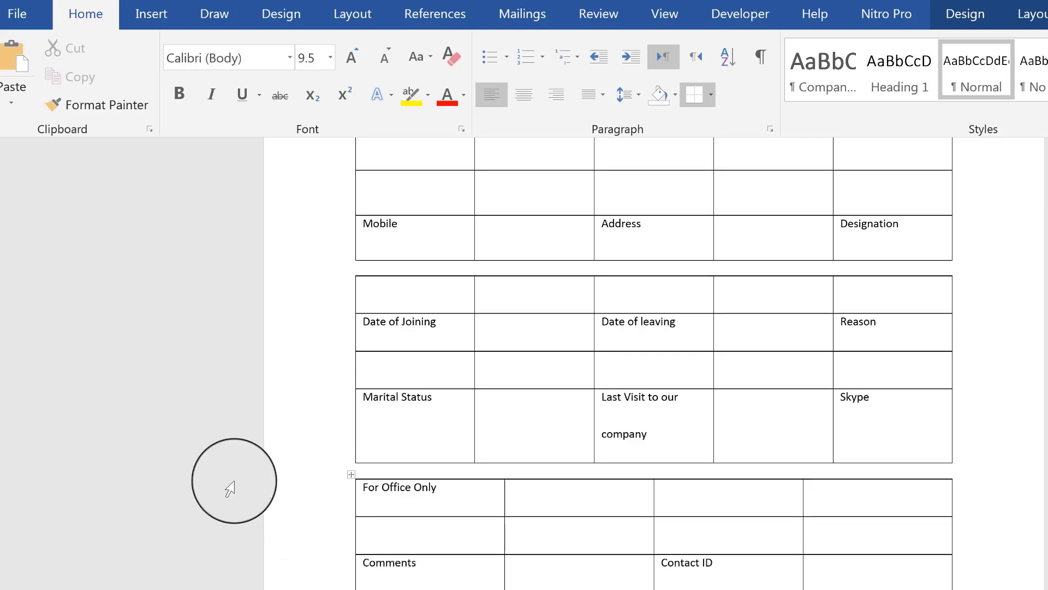
scroll(230, 486, down, 3)
click(880, 480)
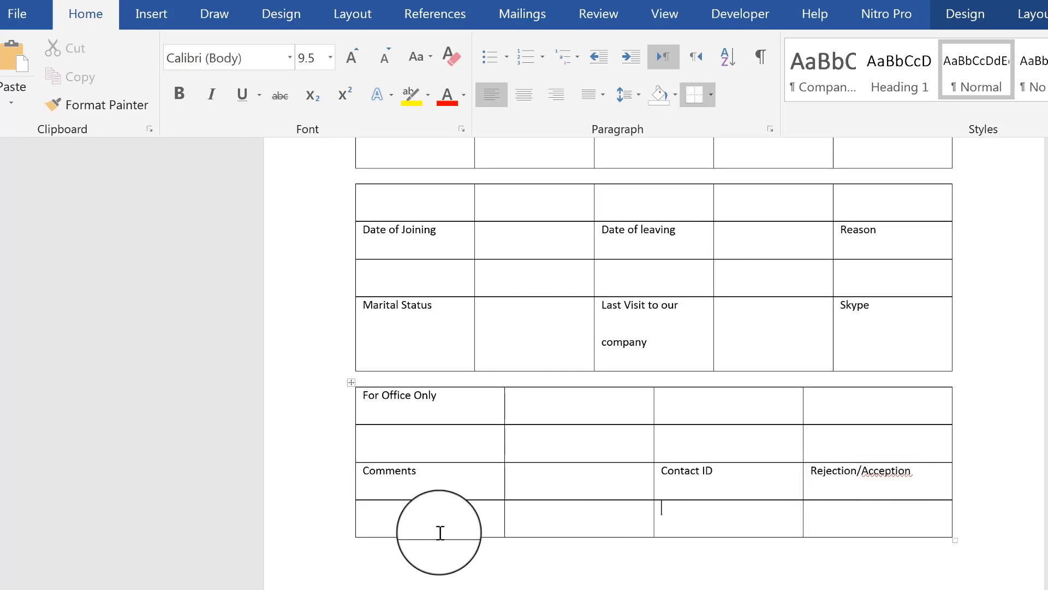
Step: Delete the empty last row of the For Office Only table
drag(440, 519, 851, 511)
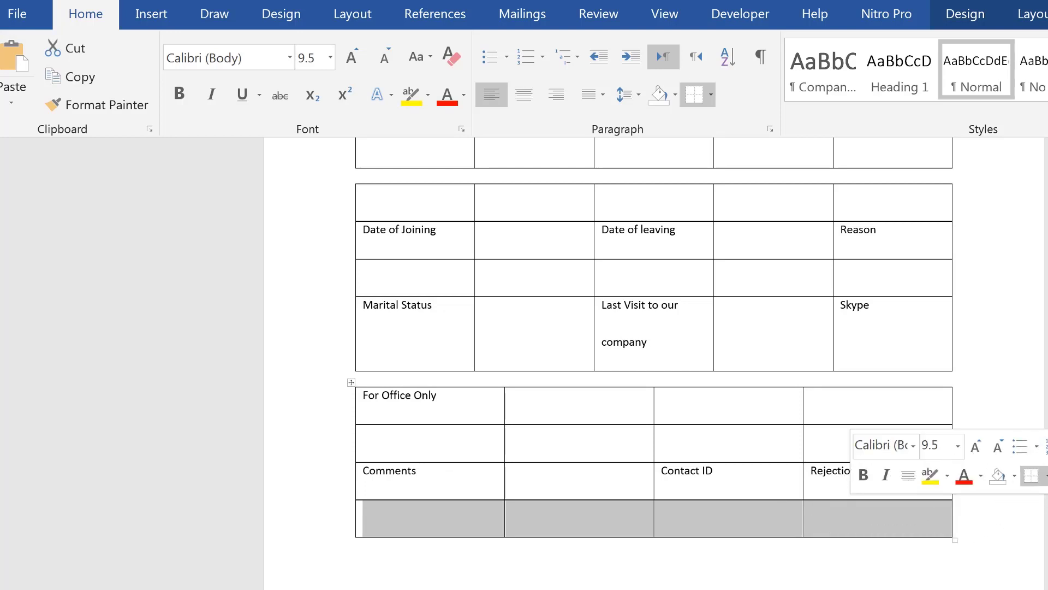
key(BackSpace)
click(605, 376)
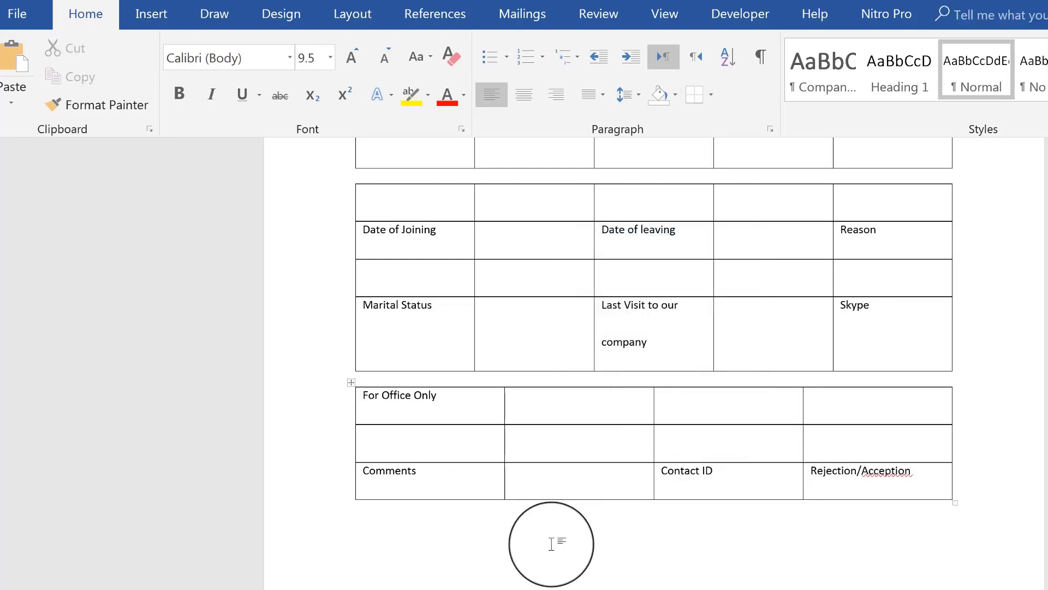
Step: Remove all borders from the applicant details table that starts with First Name
scroll(551, 544, up, 10)
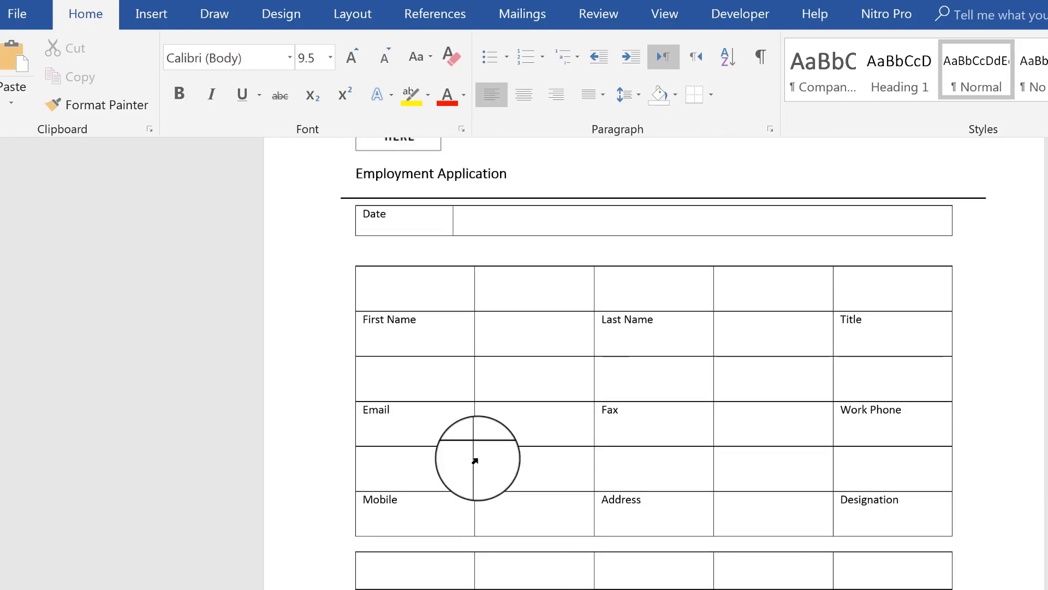
scroll(468, 440, up, 1)
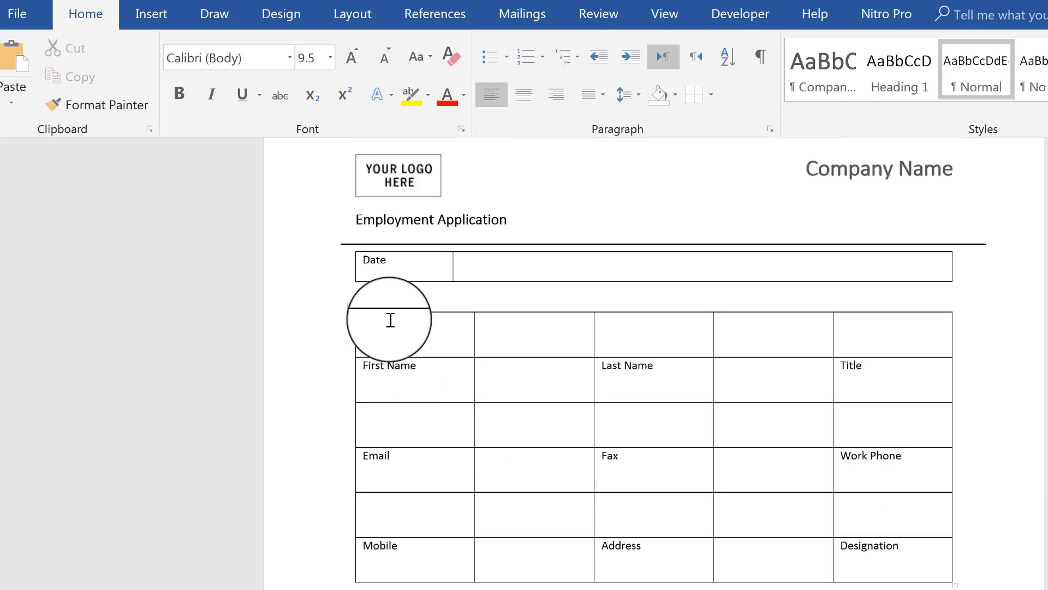
click(351, 306)
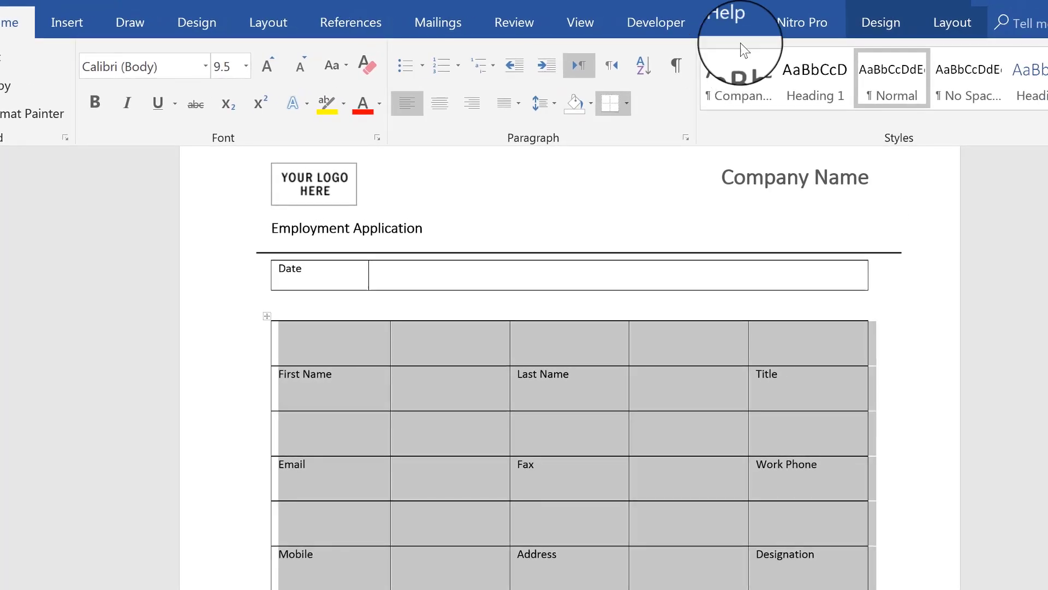
click(931, 18)
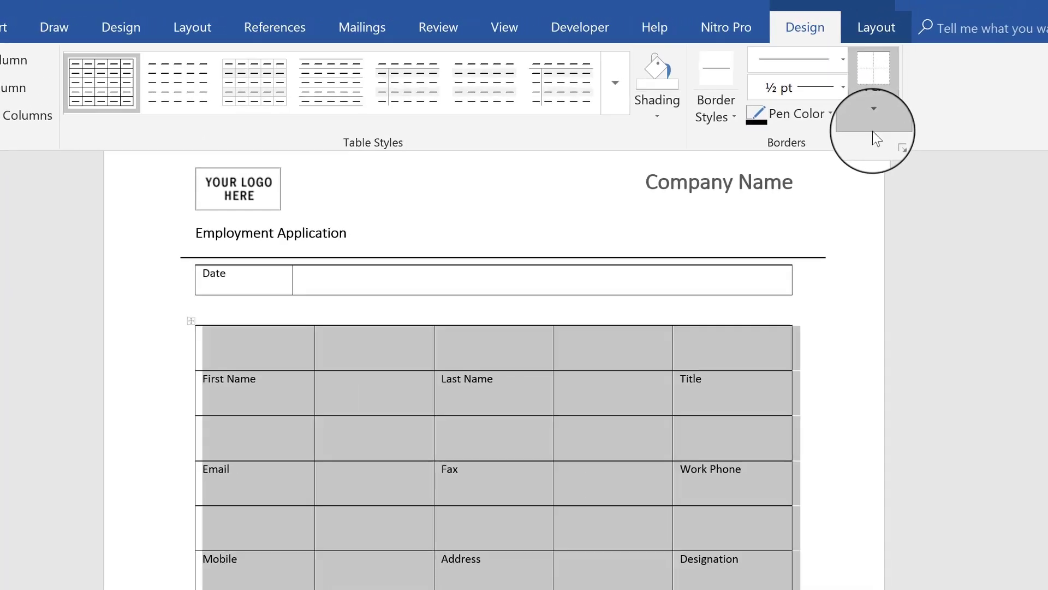
click(946, 111)
click(892, 243)
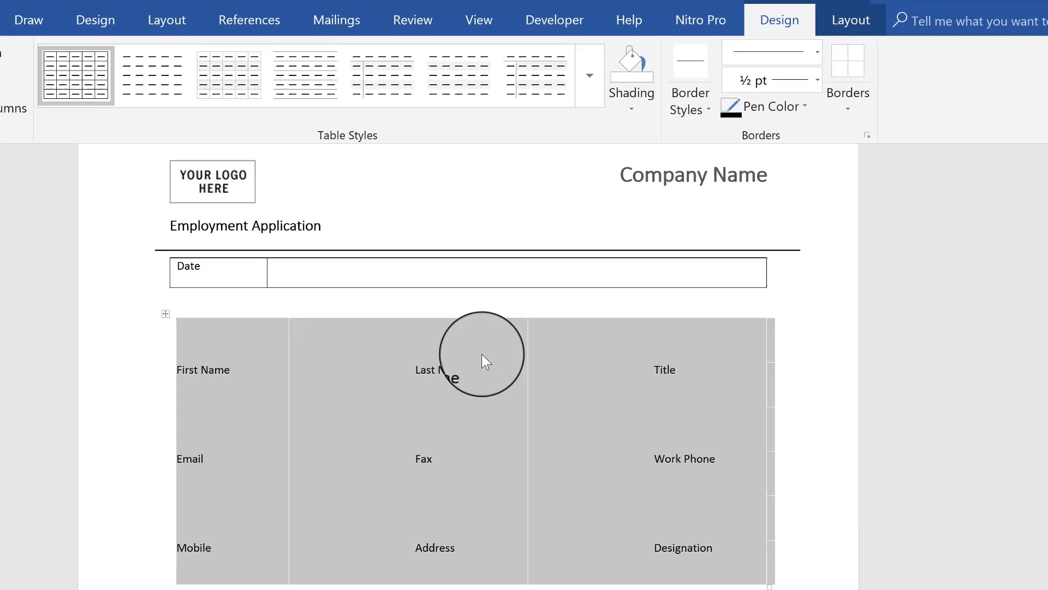
click(290, 437)
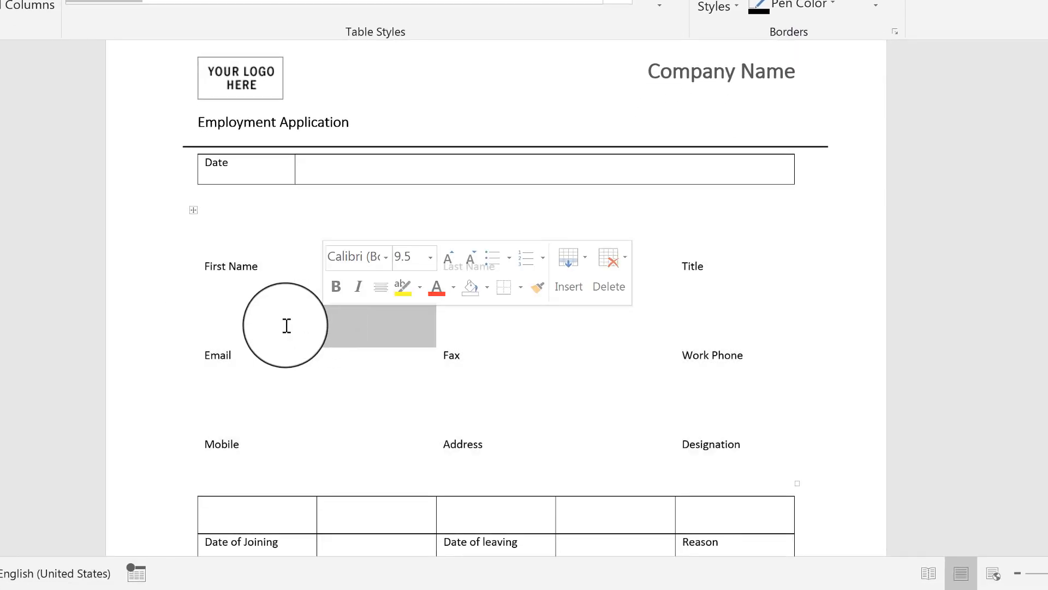
Step: Add a top border to the First Name, Last Name and Title cells of the applicant details table
click(226, 265)
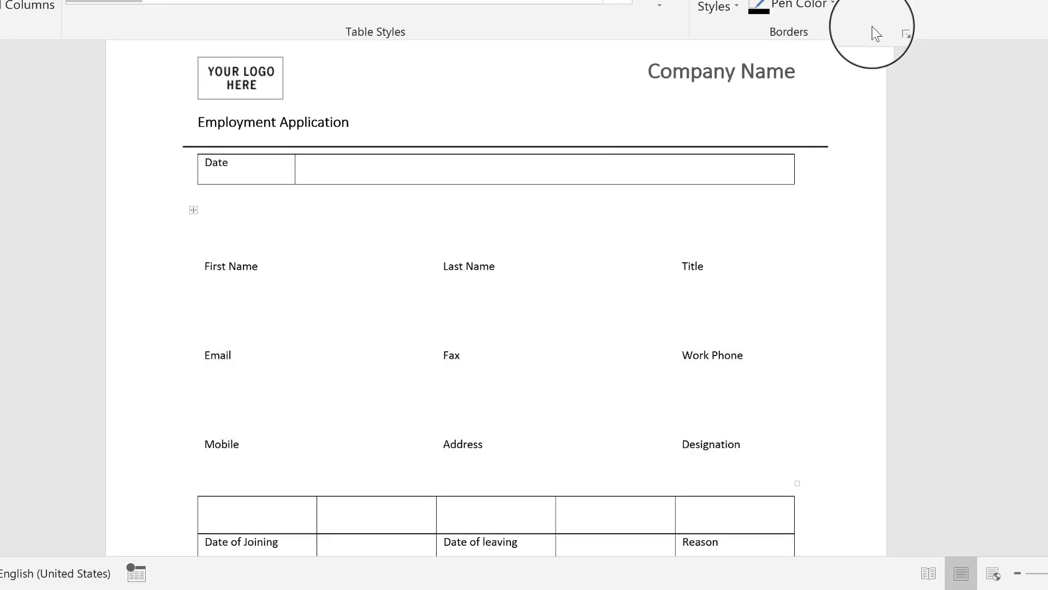
click(876, 6)
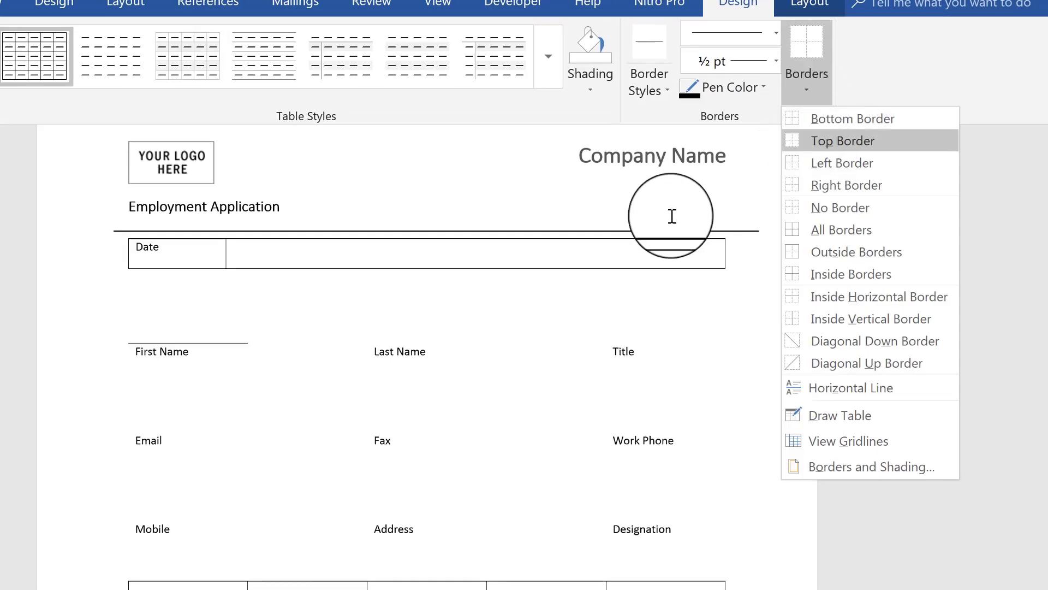
click(421, 352)
click(814, 59)
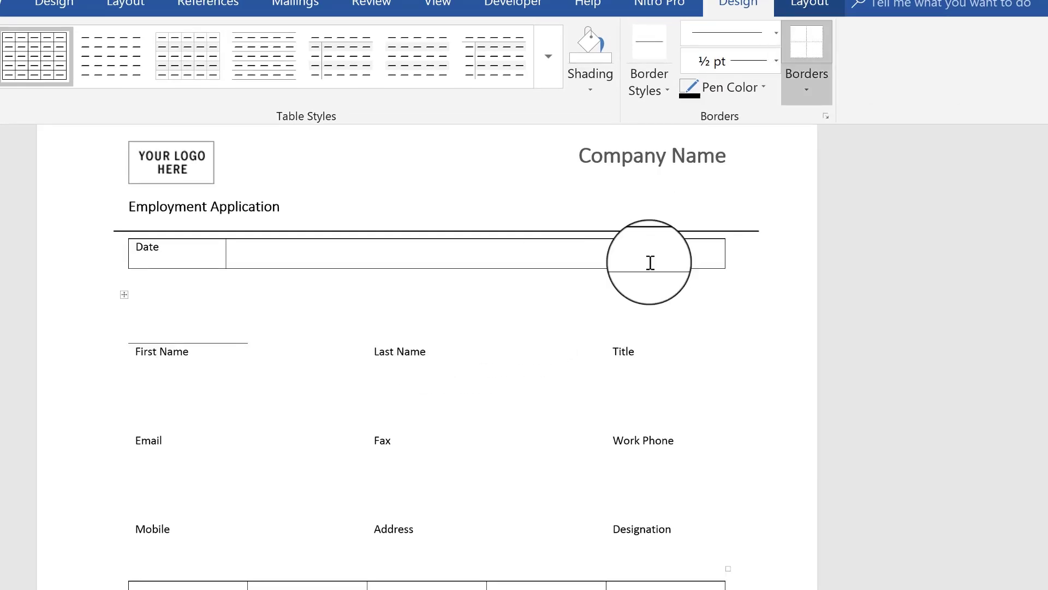
click(622, 349)
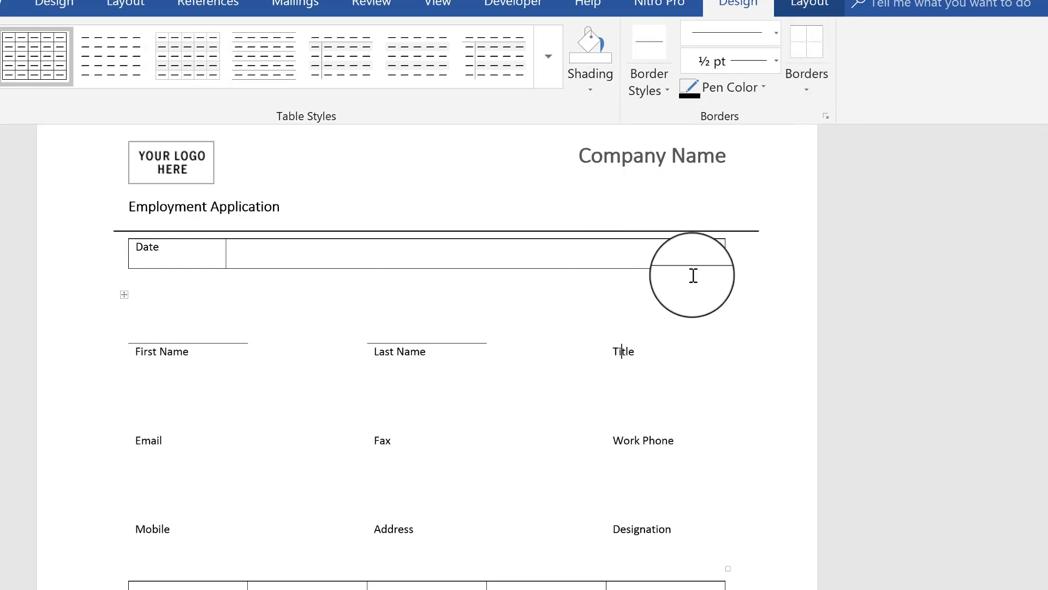
click(801, 48)
Step: Add a top border to the Work Phone, Fax and Email cells
click(625, 441)
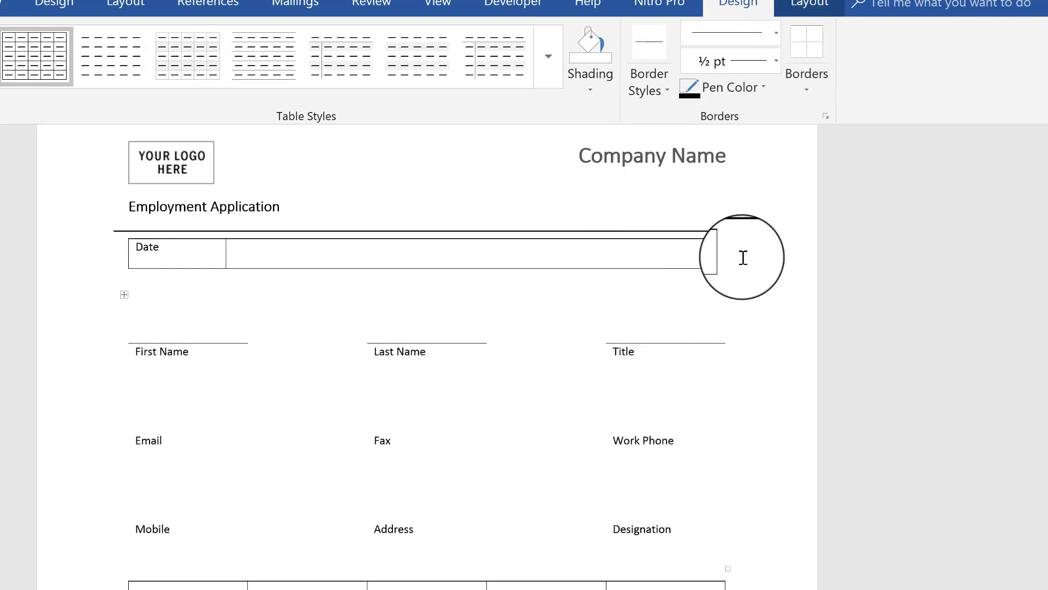
click(823, 52)
click(375, 440)
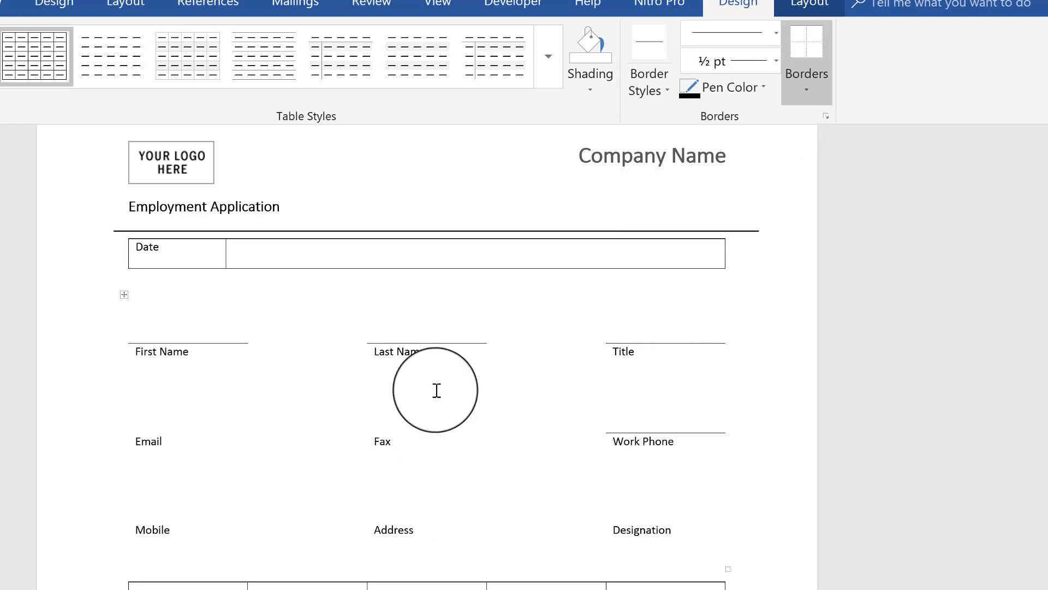
click(129, 443)
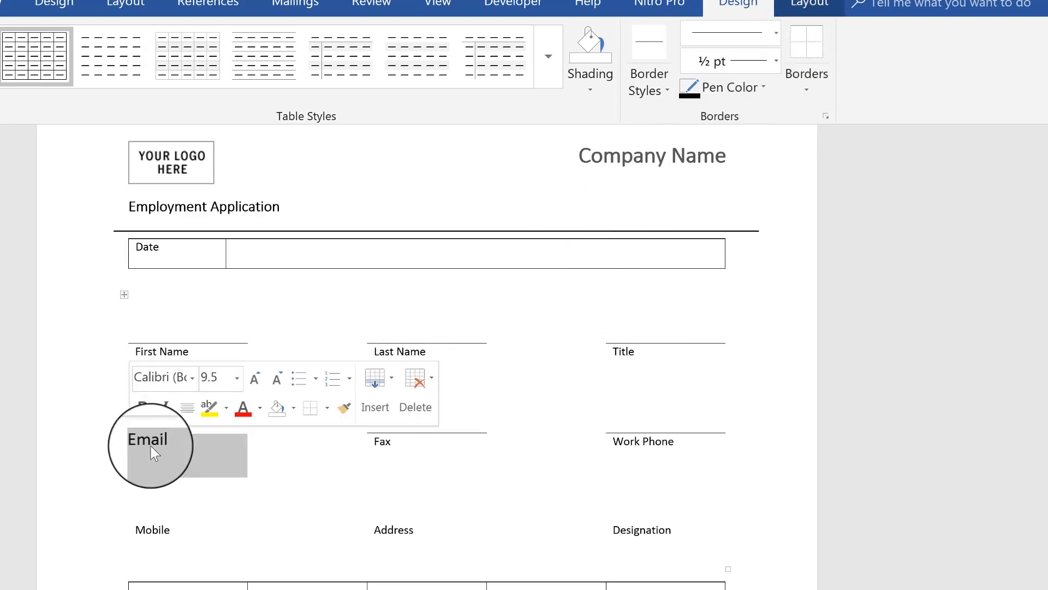
click(150, 444)
click(800, 53)
Step: Add a top border to the Mobile, Address and Designation cells
click(134, 535)
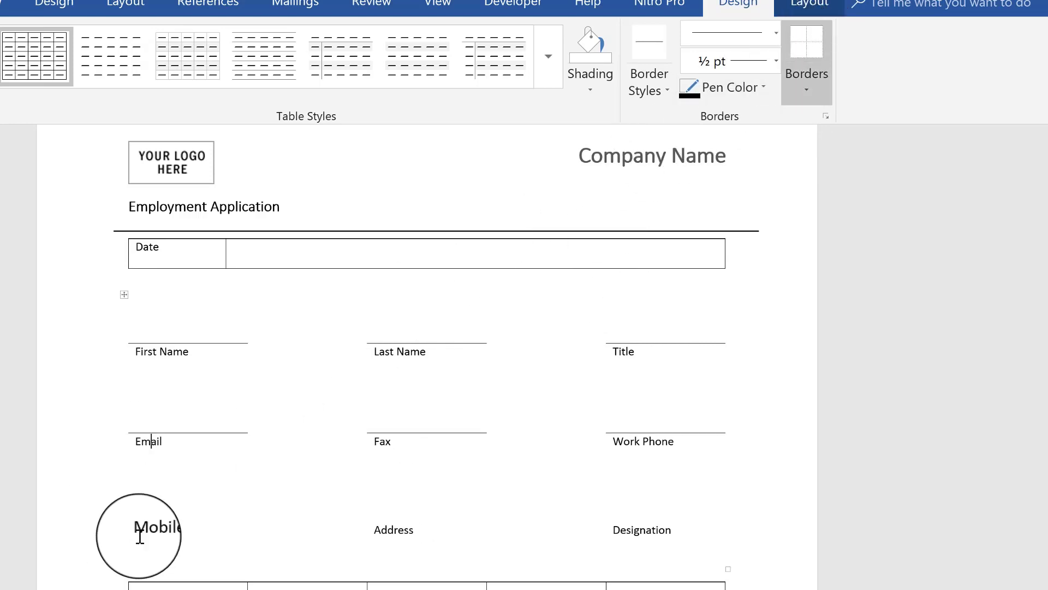
click(802, 42)
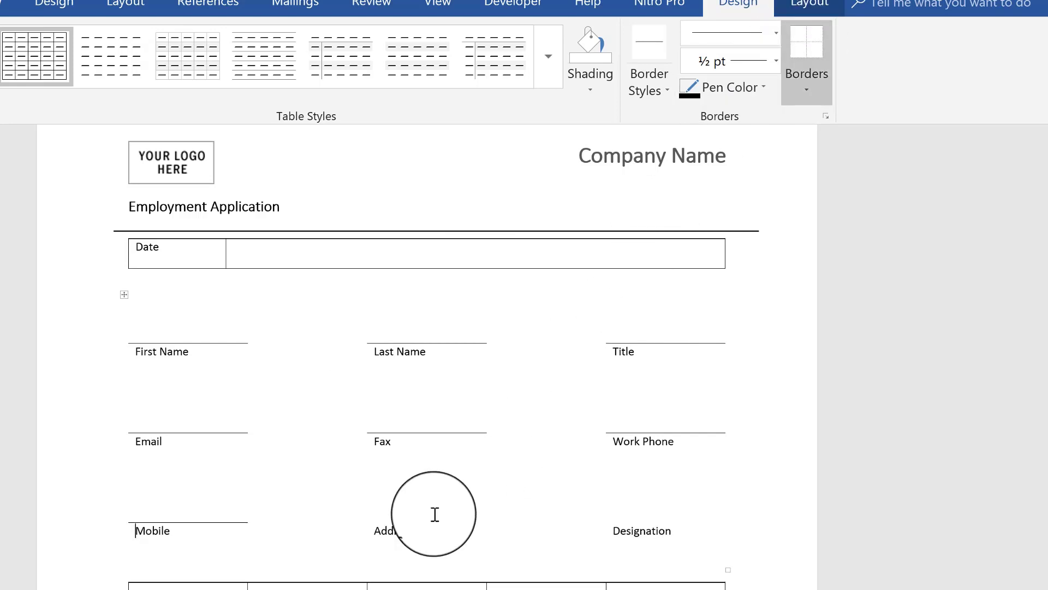
click(398, 530)
click(815, 39)
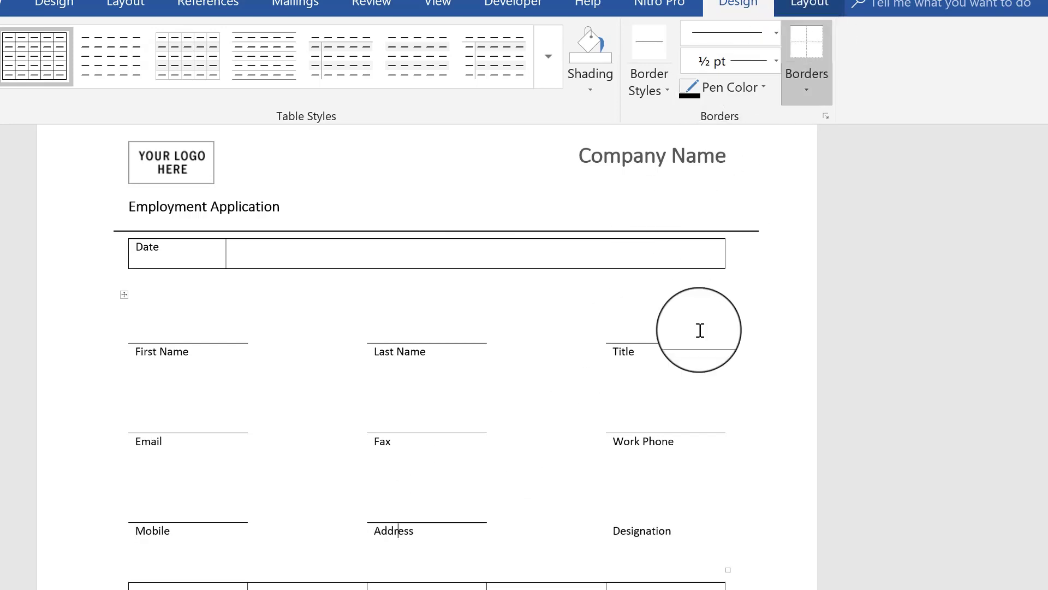
click(635, 530)
click(812, 66)
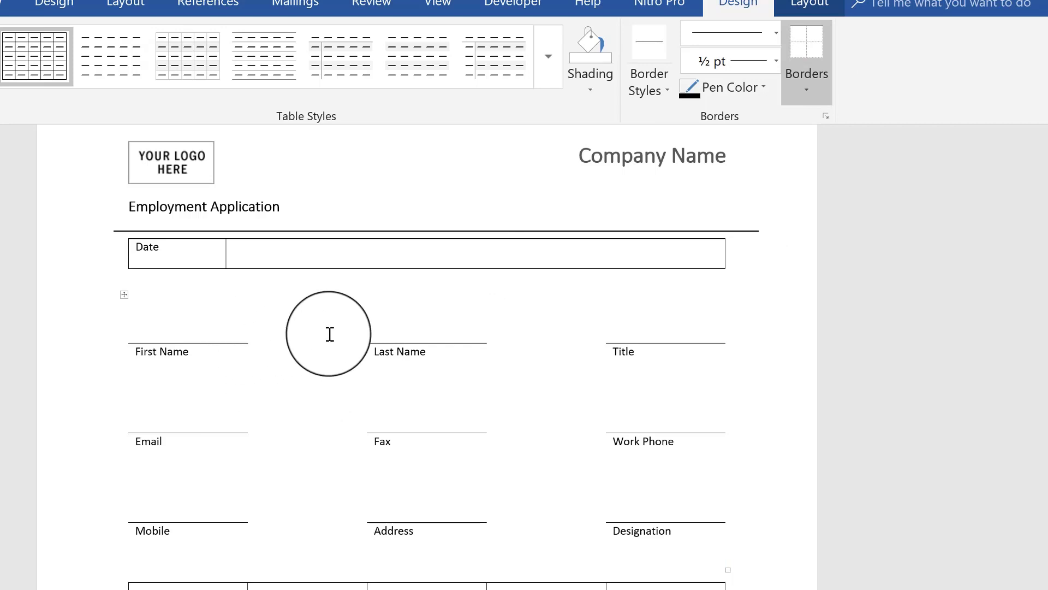
Step: Narrow the two empty spacer columns of the applicant details table so the labelled columns and their lines become wider
click(330, 335)
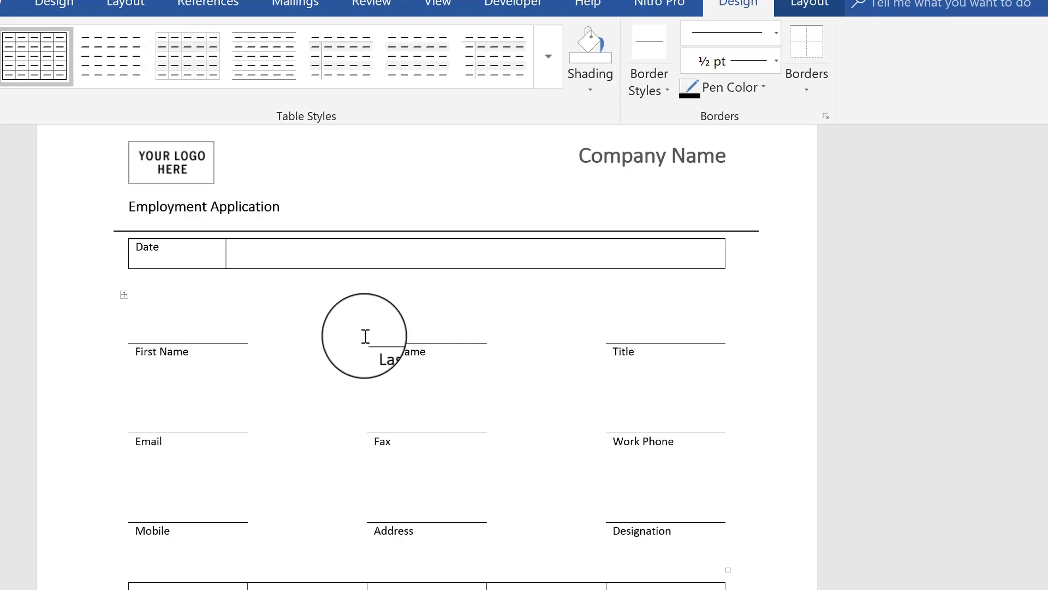
drag(365, 338, 257, 382)
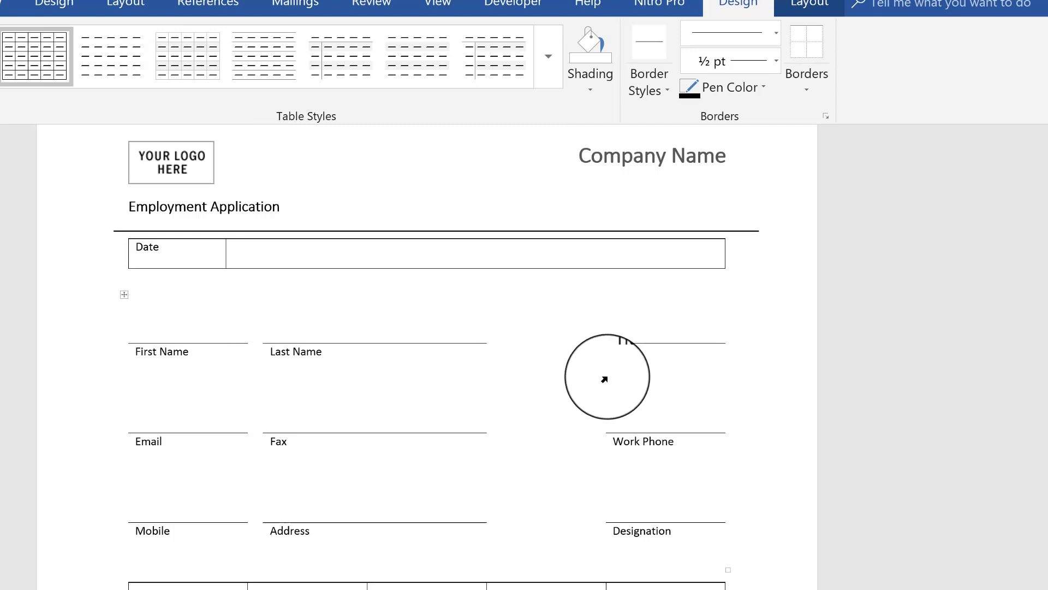
drag(599, 376, 503, 378)
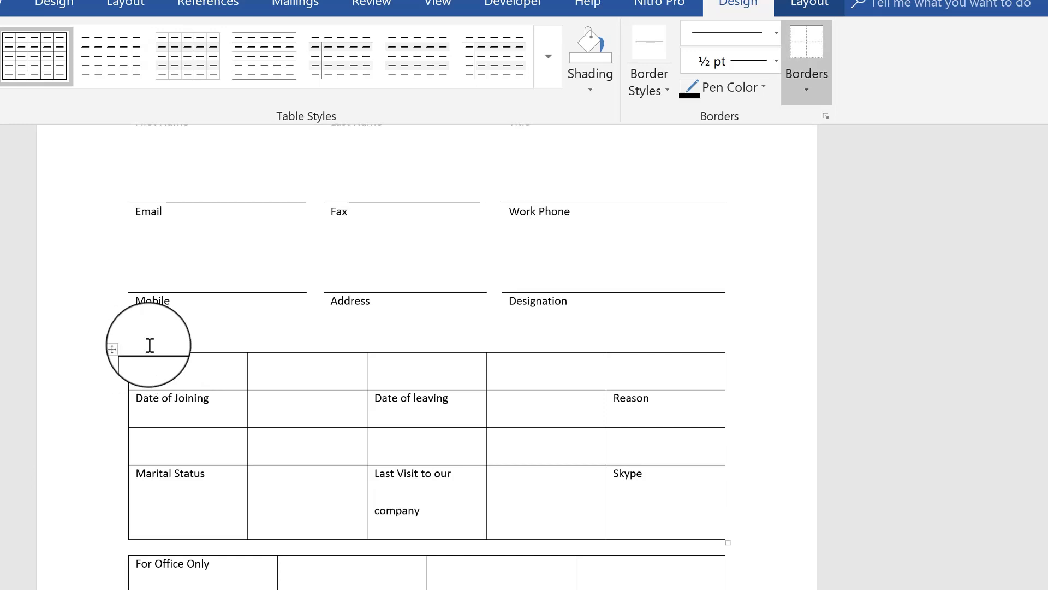
click(124, 347)
click(802, 103)
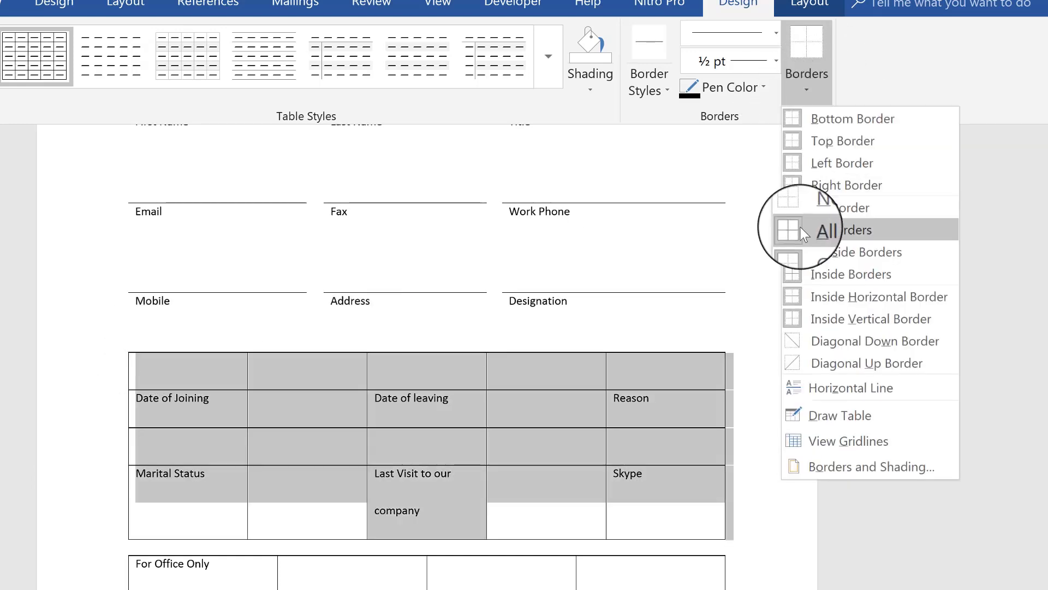
click(814, 205)
click(193, 406)
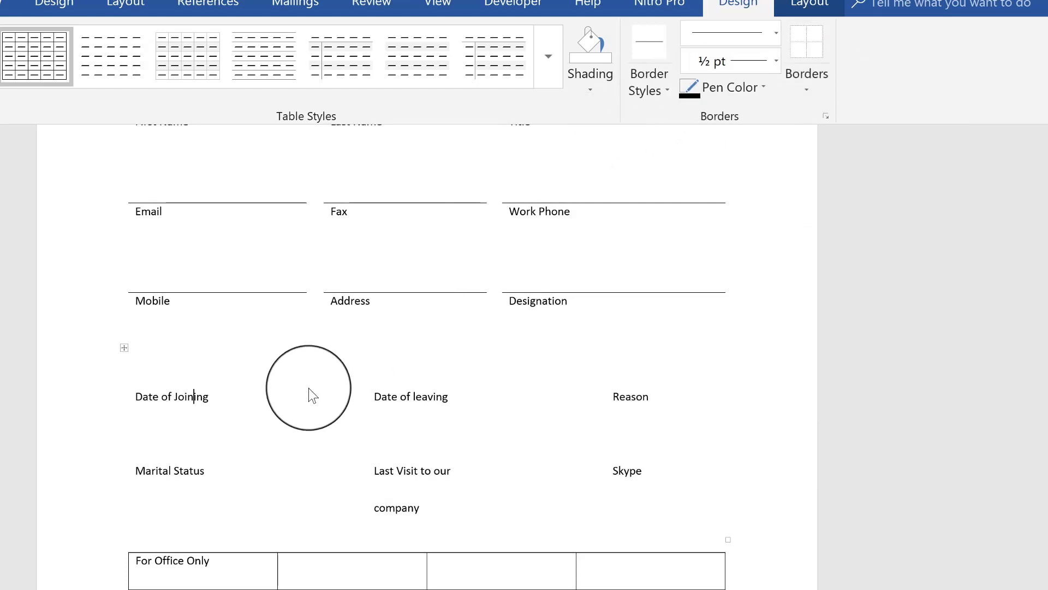
key(ctrl+z)
Step: Narrow the two empty spacer columns of the table starting with Date of Joining, giving the Date of leaving and Reason columns more width
click(283, 420)
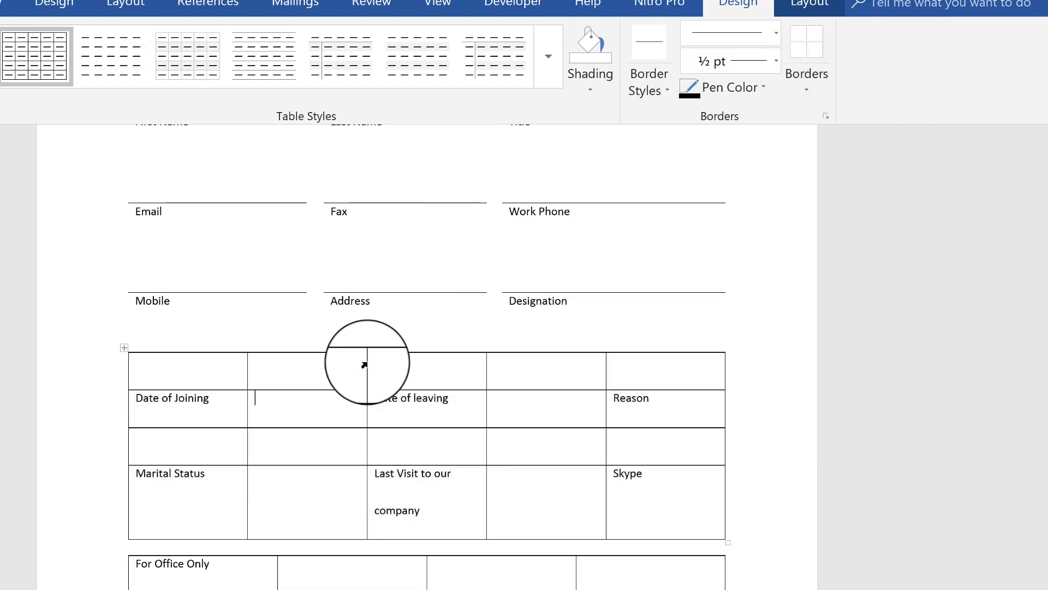
drag(364, 364, 273, 382)
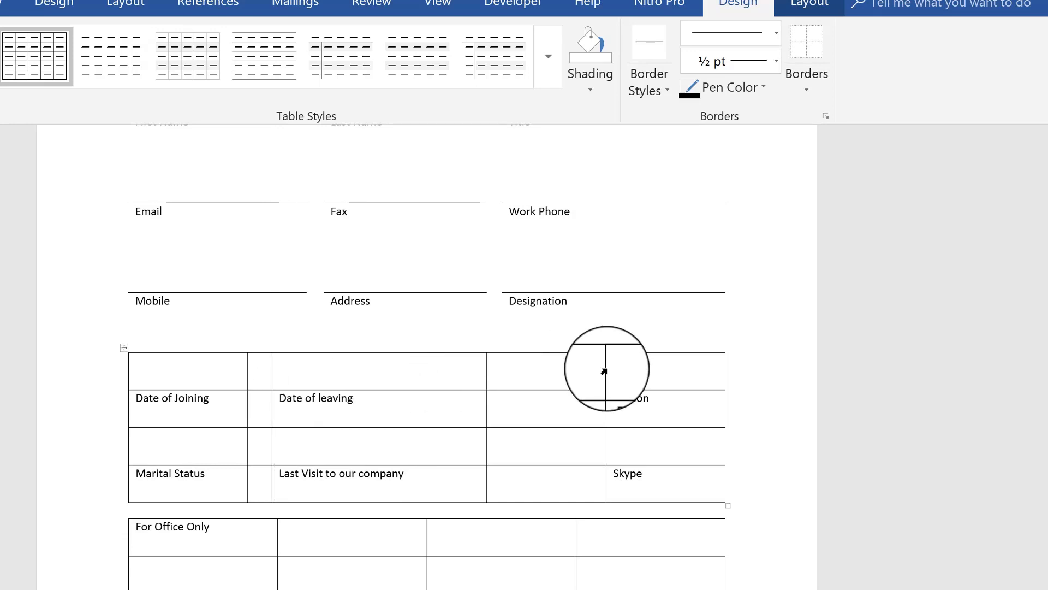
drag(606, 368, 513, 383)
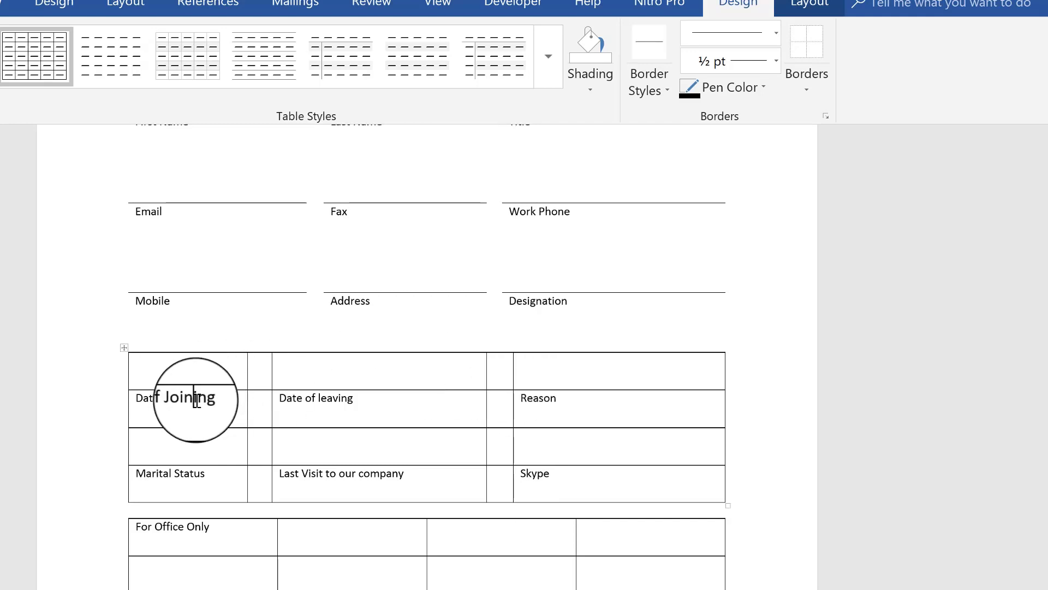
Step: Remove all borders from the employment table that starts with Date of Joining
click(125, 349)
click(810, 82)
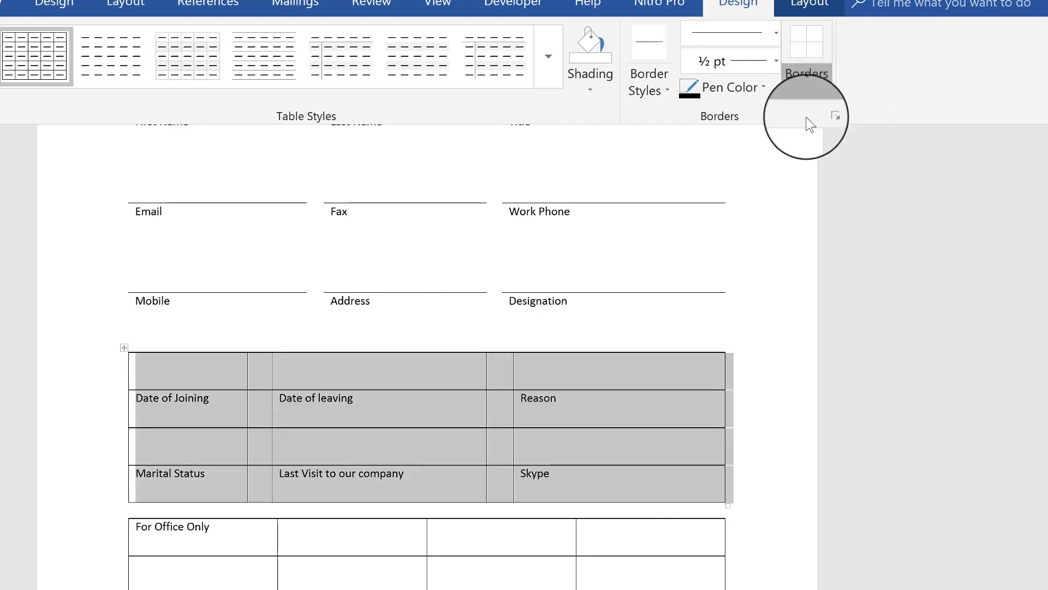
click(813, 205)
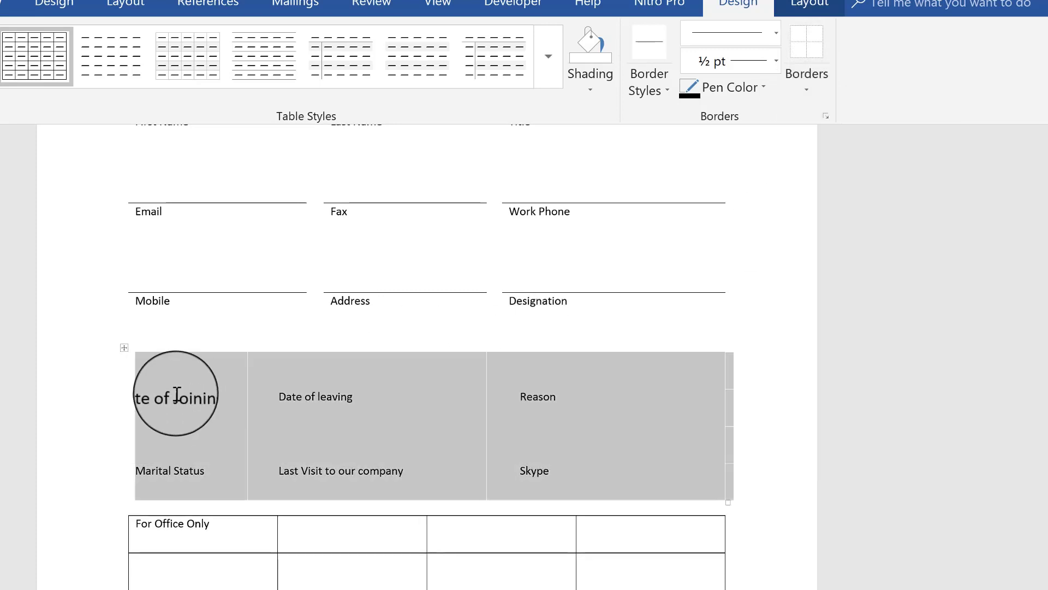
Step: Add a top border to the Date of Joining, Date of leaving and Reason cells
click(177, 394)
click(796, 94)
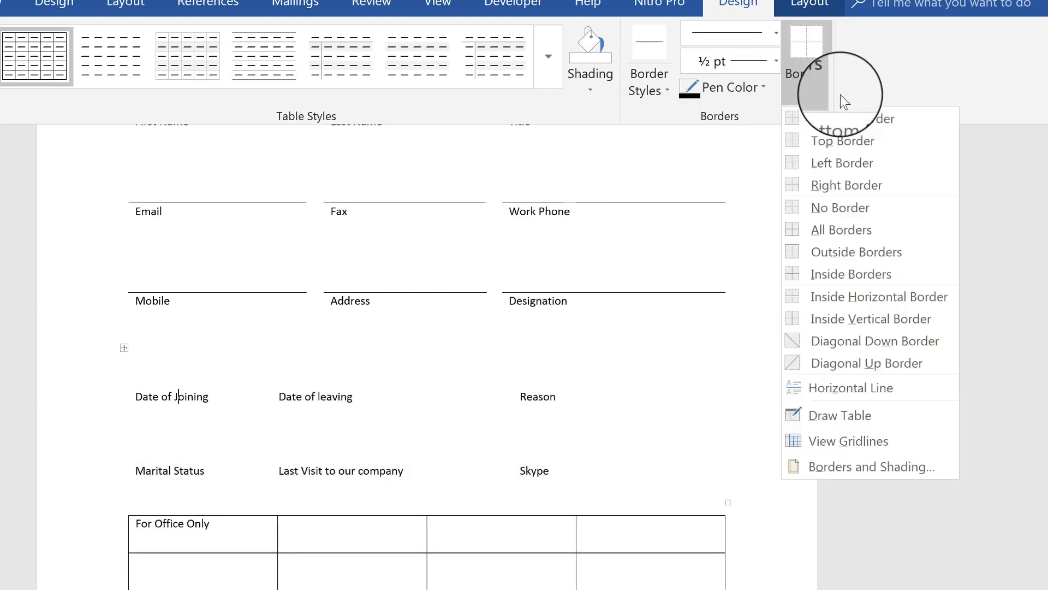
click(837, 118)
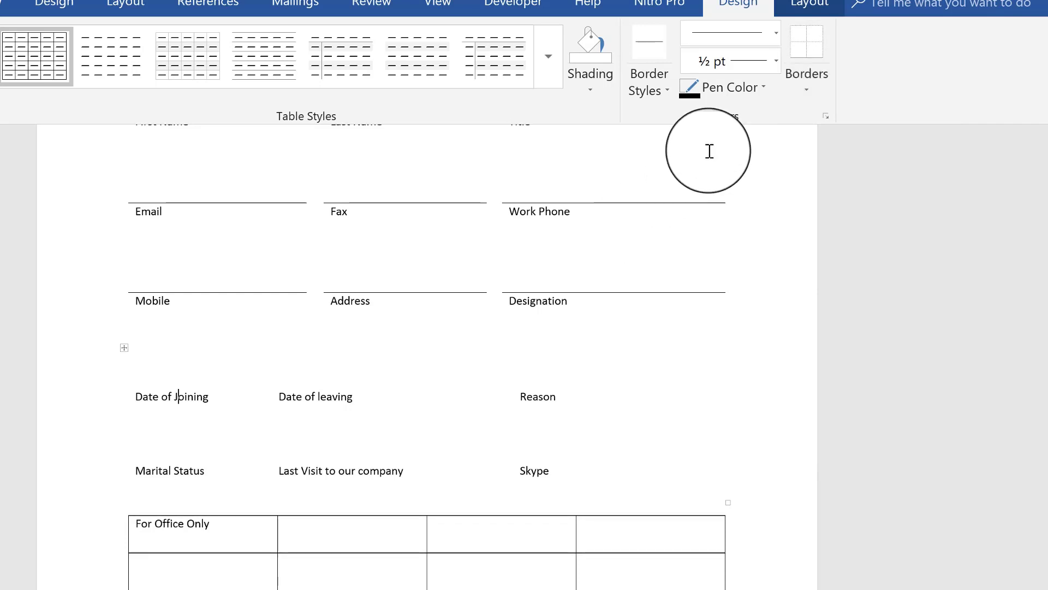
click(805, 87)
click(808, 141)
click(313, 379)
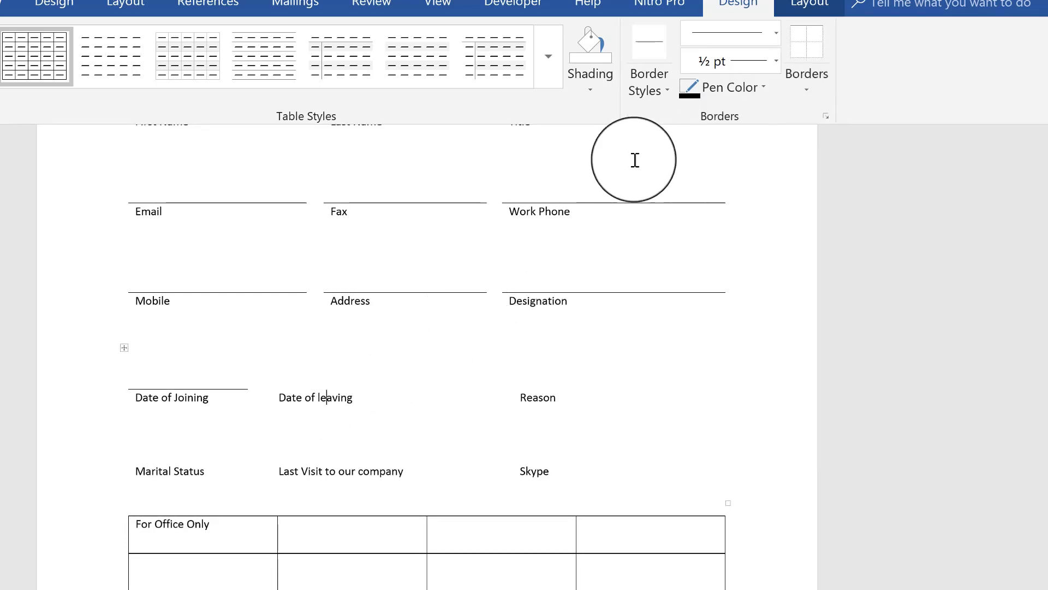
click(804, 48)
click(544, 389)
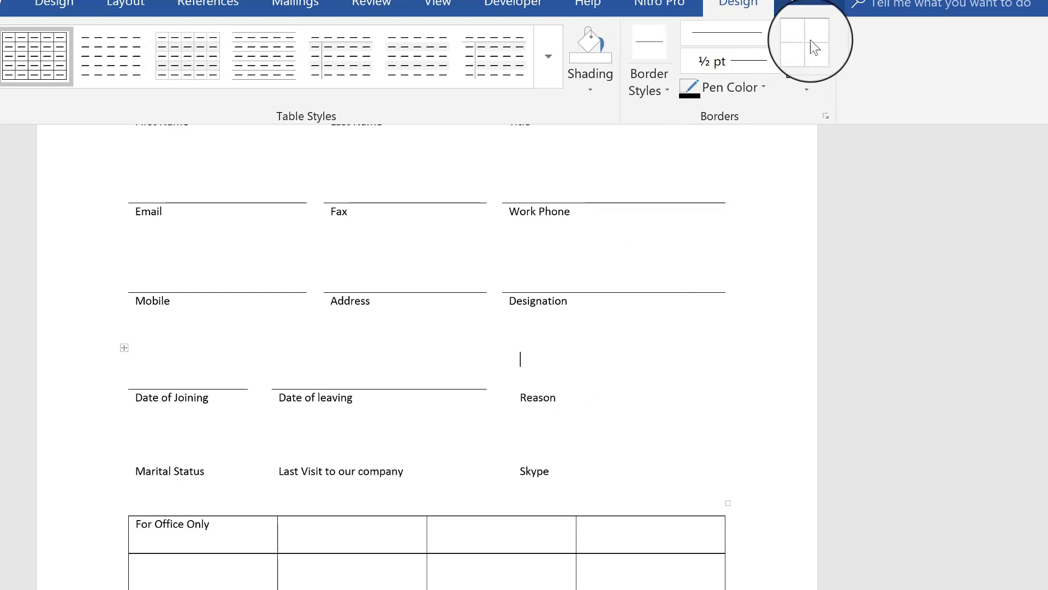
click(806, 44)
click(548, 396)
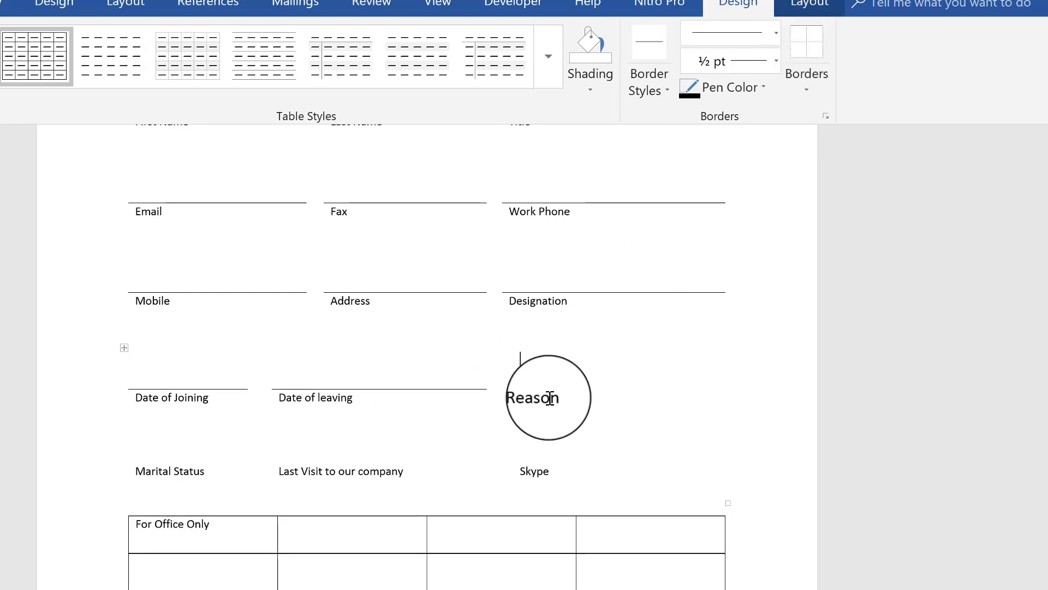
click(805, 54)
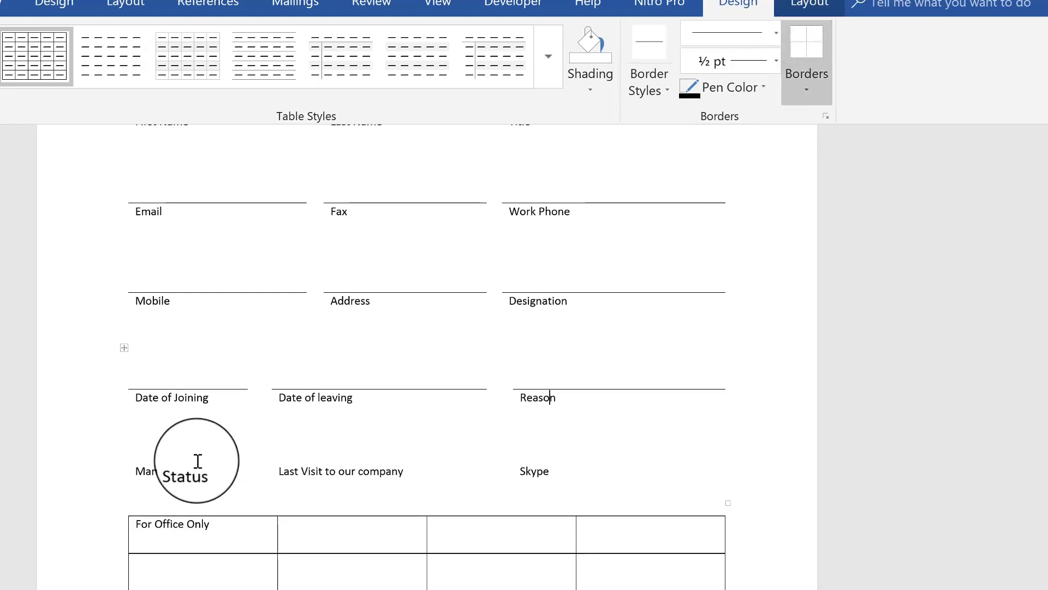
Step: Add a top border to the Marital Status, Last Visit to our company and Skype cells
click(184, 470)
click(807, 50)
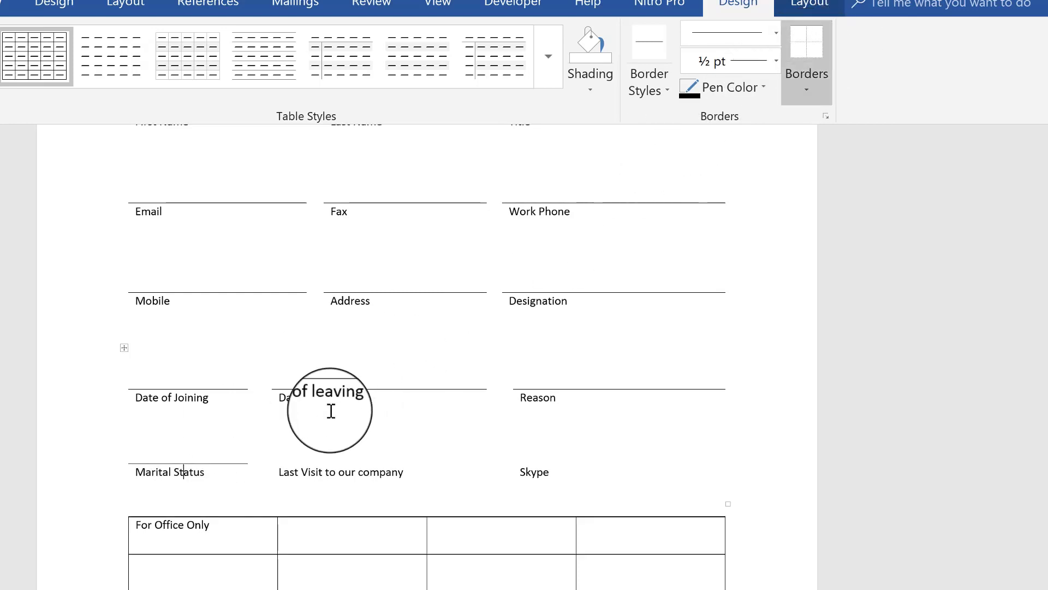
click(328, 473)
click(812, 51)
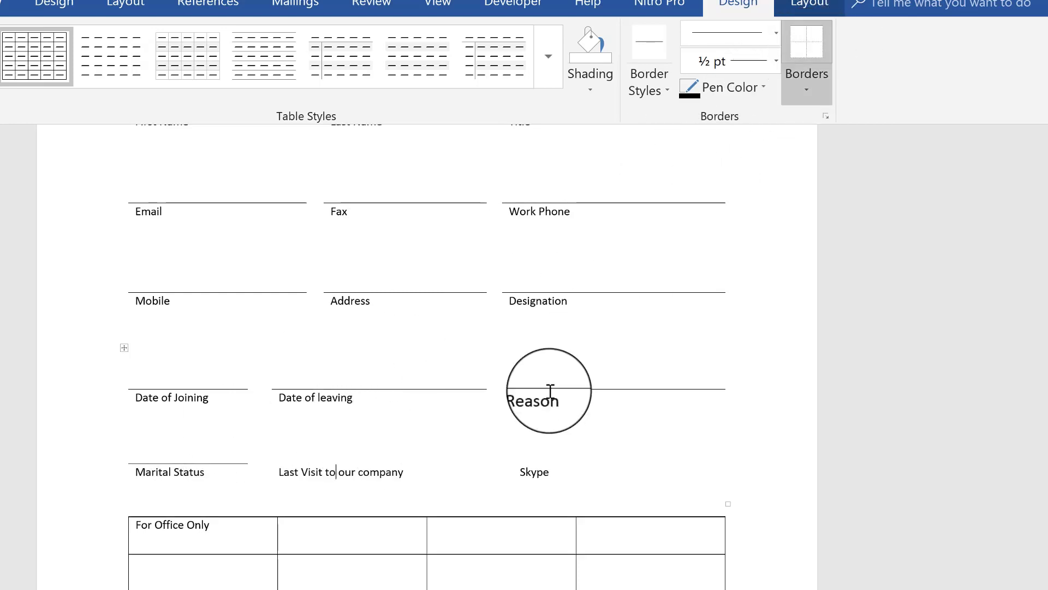
click(537, 472)
click(797, 60)
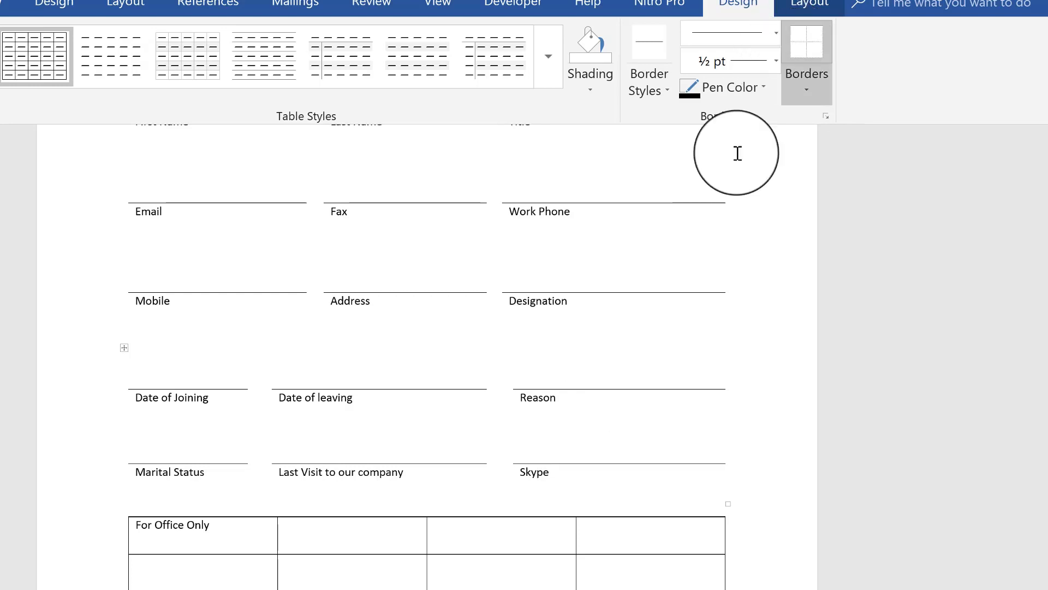
Step: Merge the four cells of the For Office Only table's first row into one cell
scroll(546, 383, down, 3)
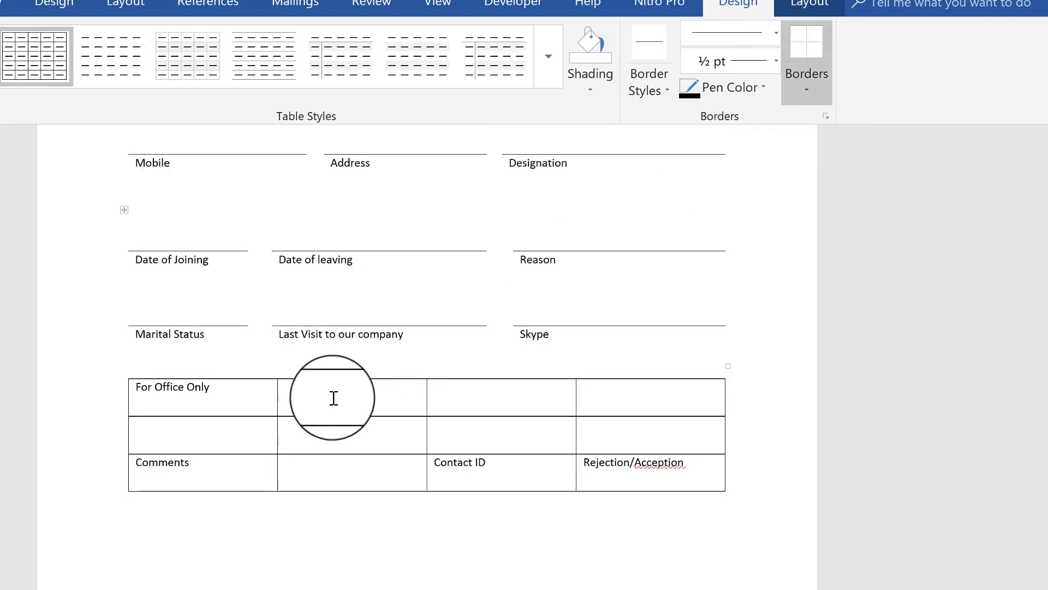
drag(356, 379, 604, 388)
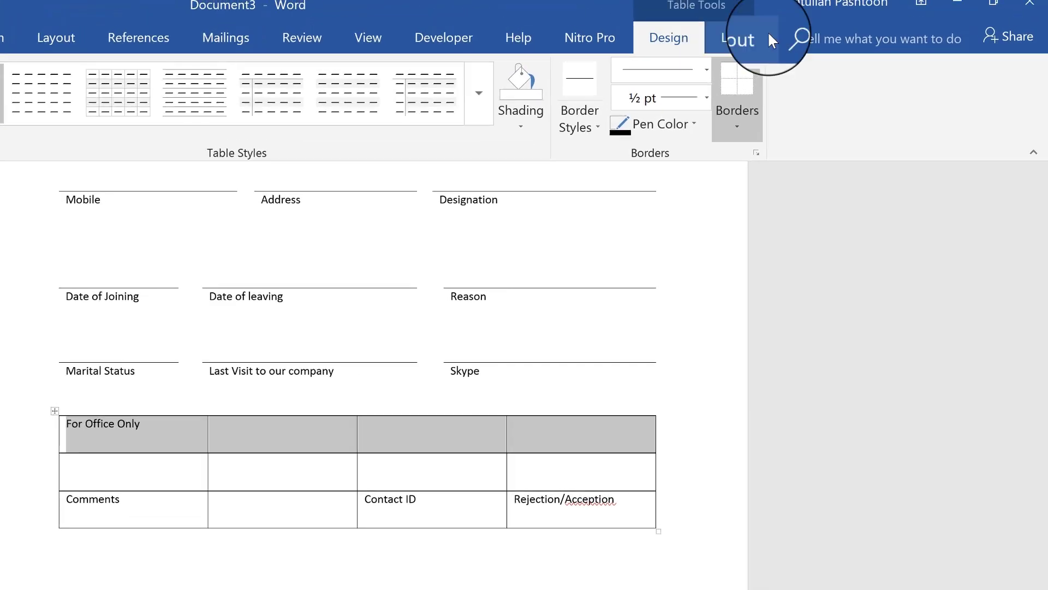
click(775, 30)
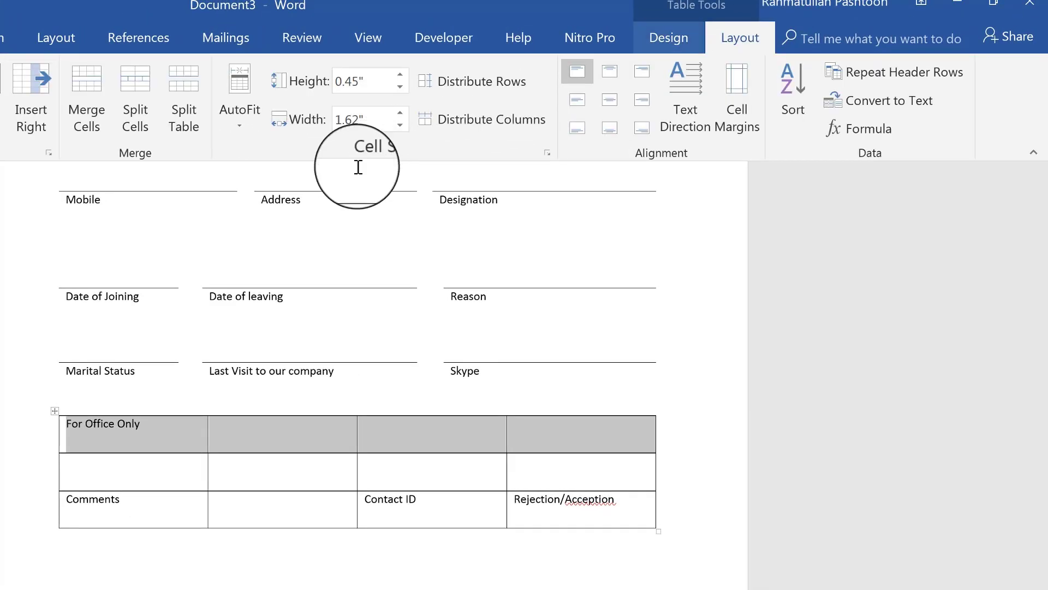
click(83, 112)
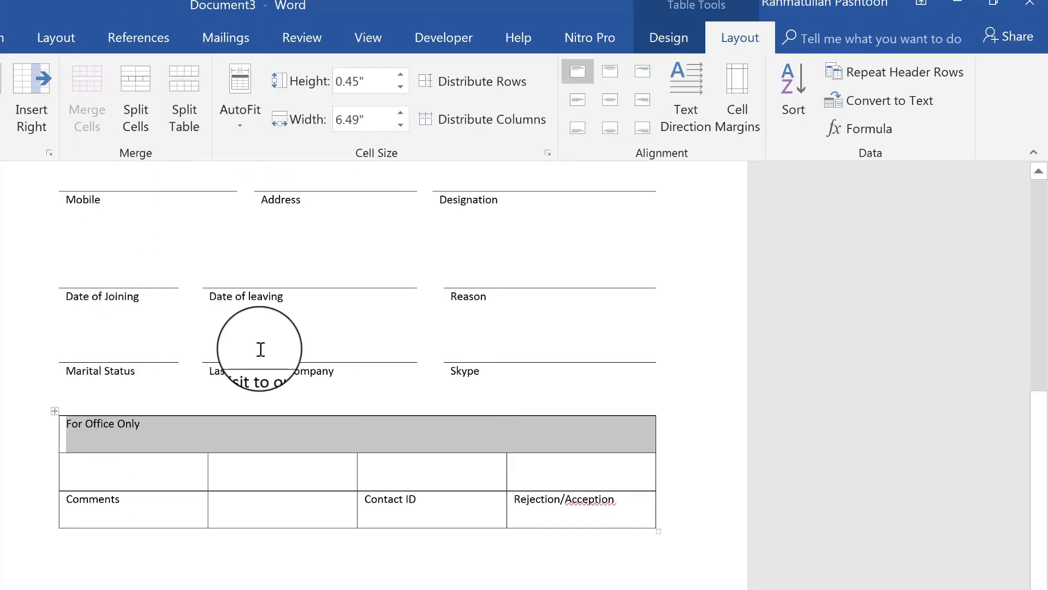
Step: Shade the merged For Office Only row with a light orange theme colour
click(1, 40)
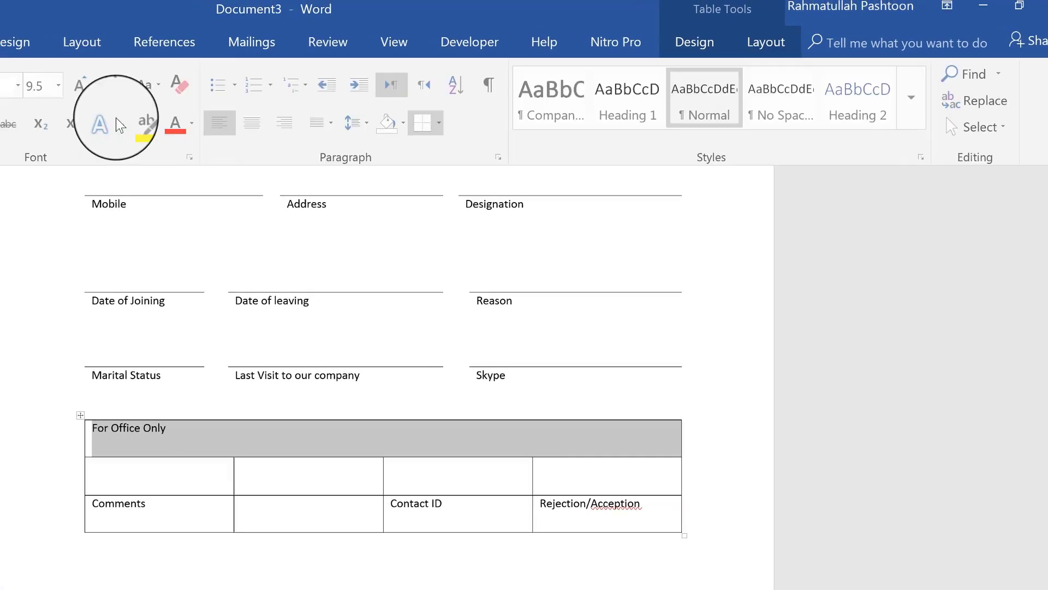
click(405, 123)
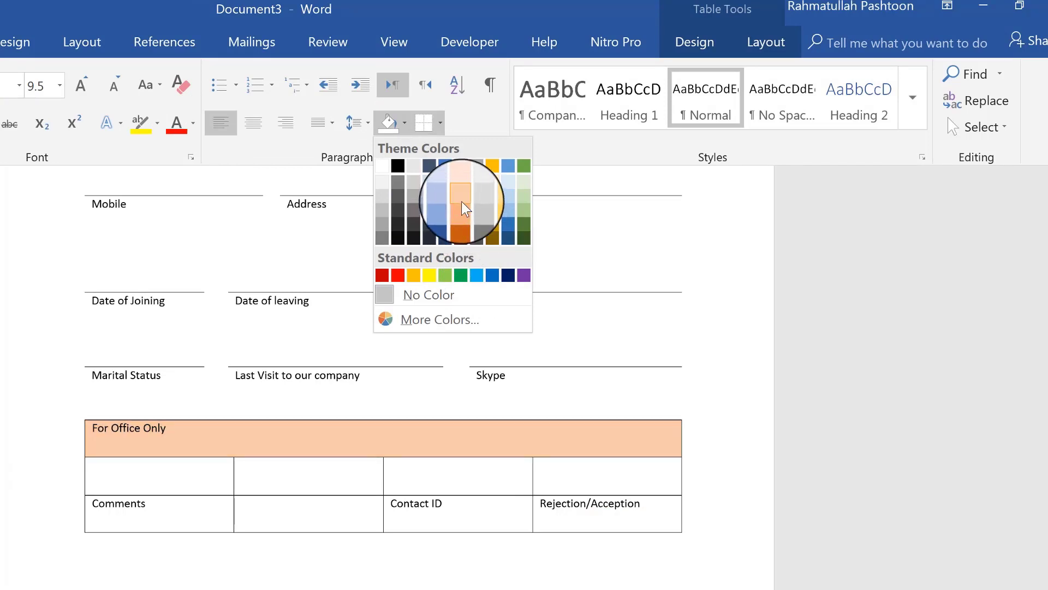
click(460, 184)
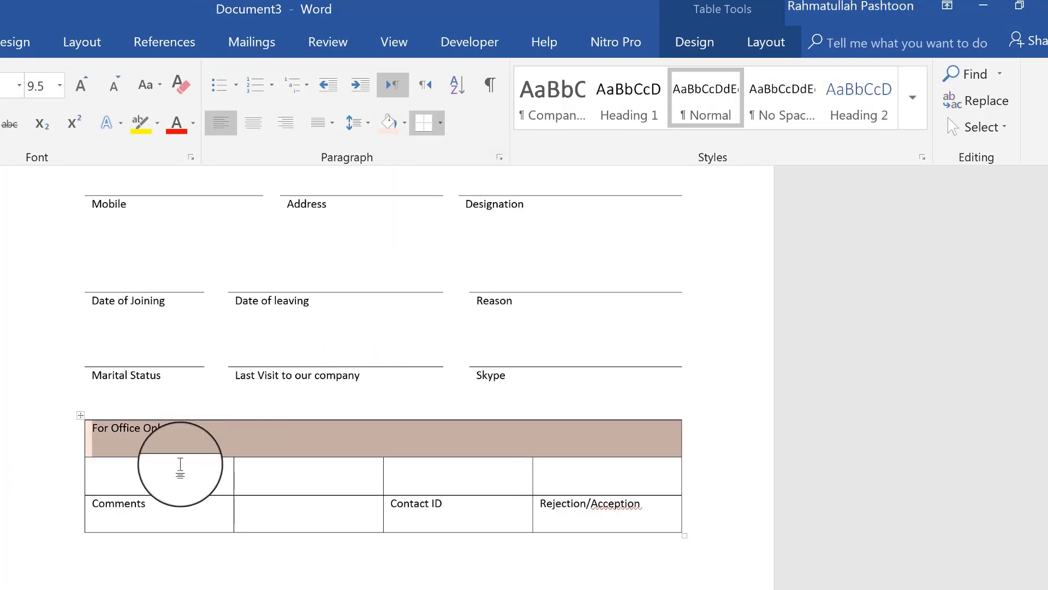
click(175, 491)
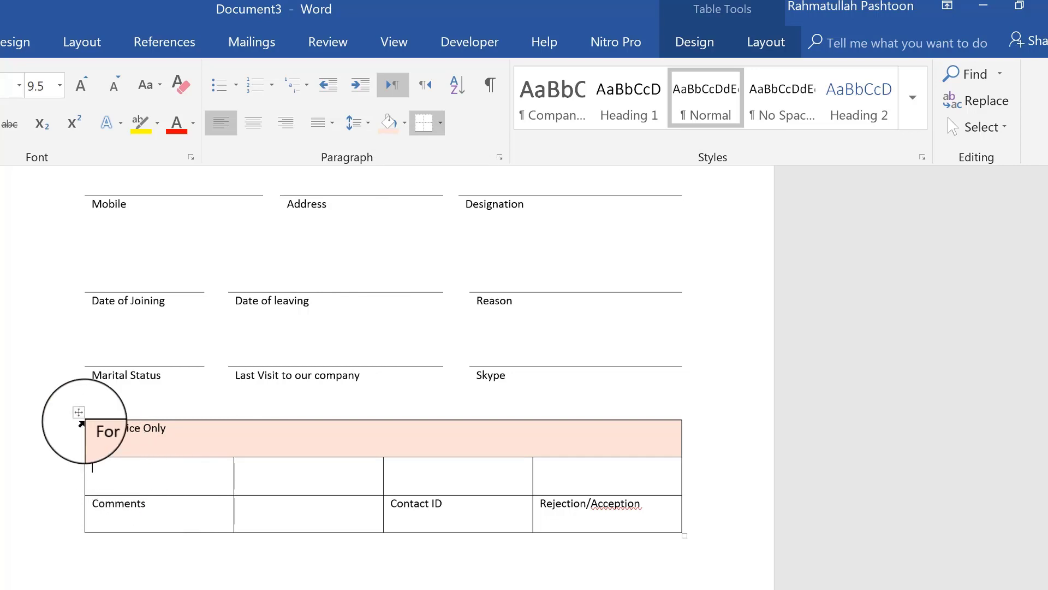
Step: Resize the office table's columns to give a wide Comments column, a narrow blank spacer, and compact Contact ID and Rejection/Acception columns
click(81, 415)
click(307, 490)
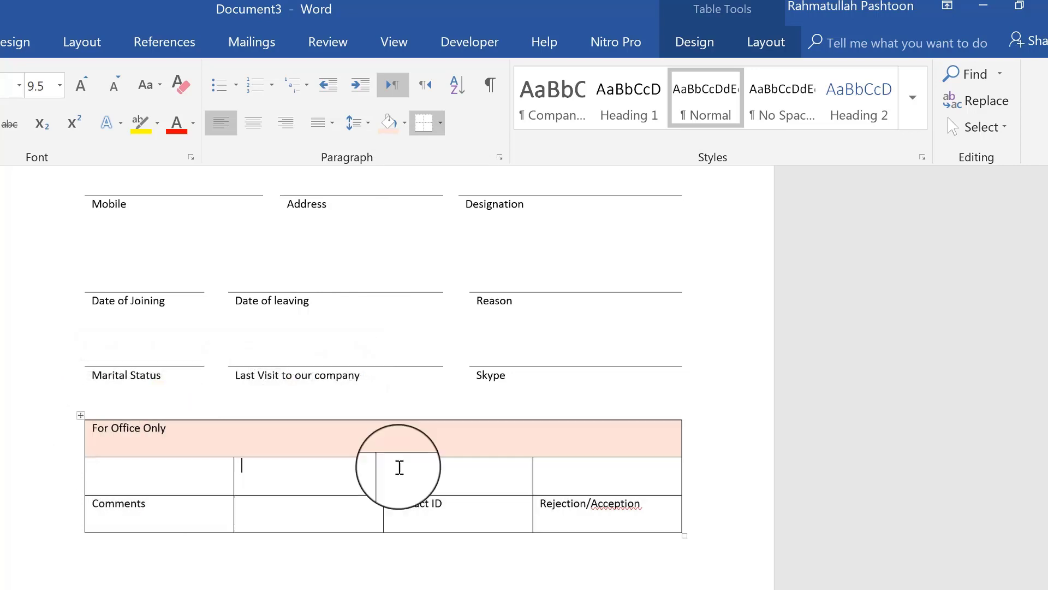
drag(376, 477, 257, 487)
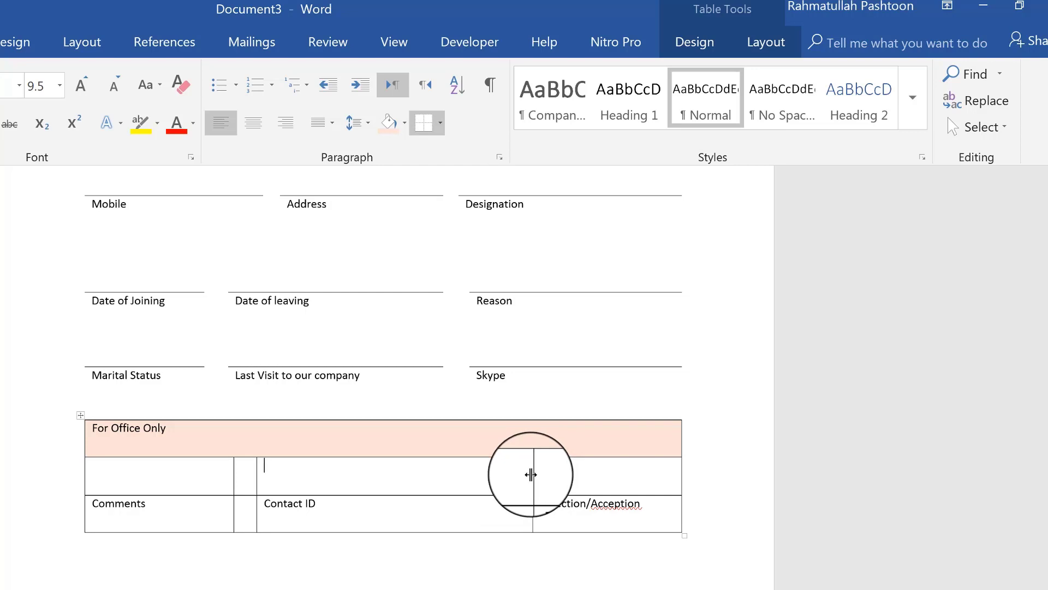
mouse_move(531, 475)
mouse_down()
mouse_move(496, 475)
mouse_move(548, 470)
mouse_up()
drag(258, 477, 452, 464)
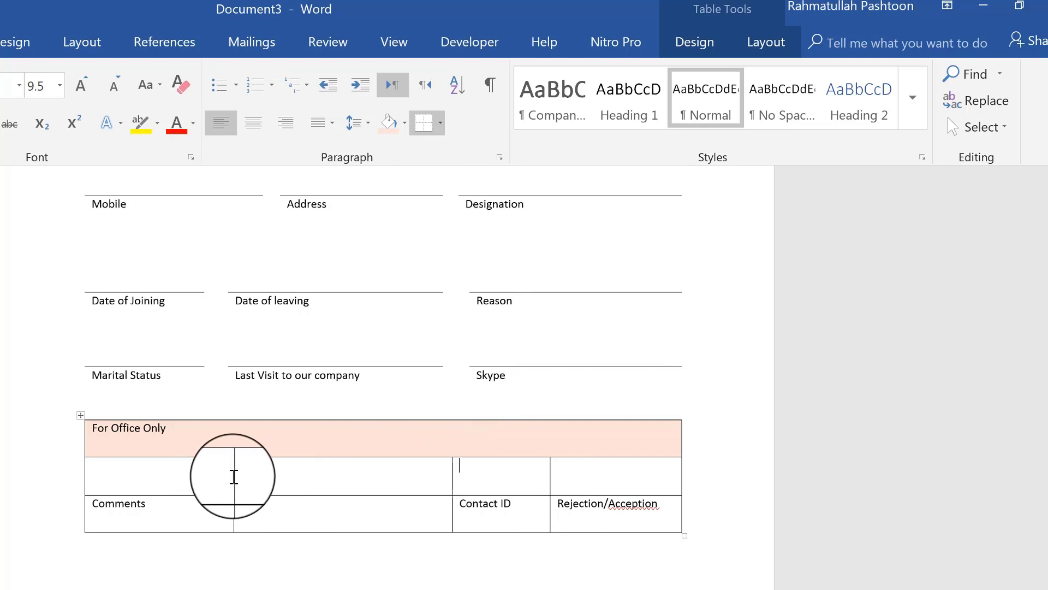
drag(234, 476, 437, 476)
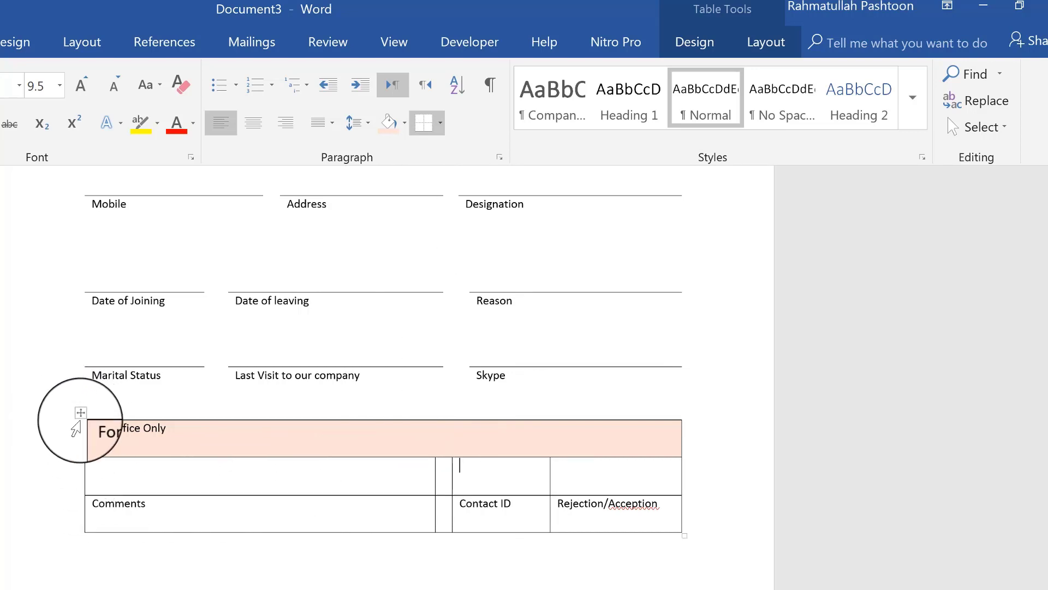
Step: Remove all borders from the For Office Only table
click(80, 413)
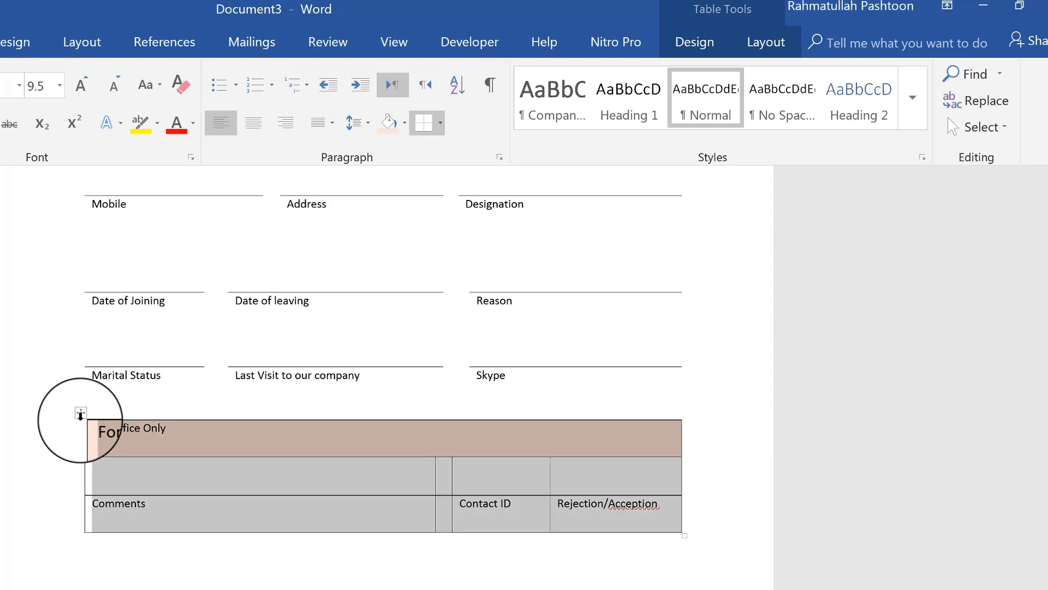
click(716, 42)
click(772, 131)
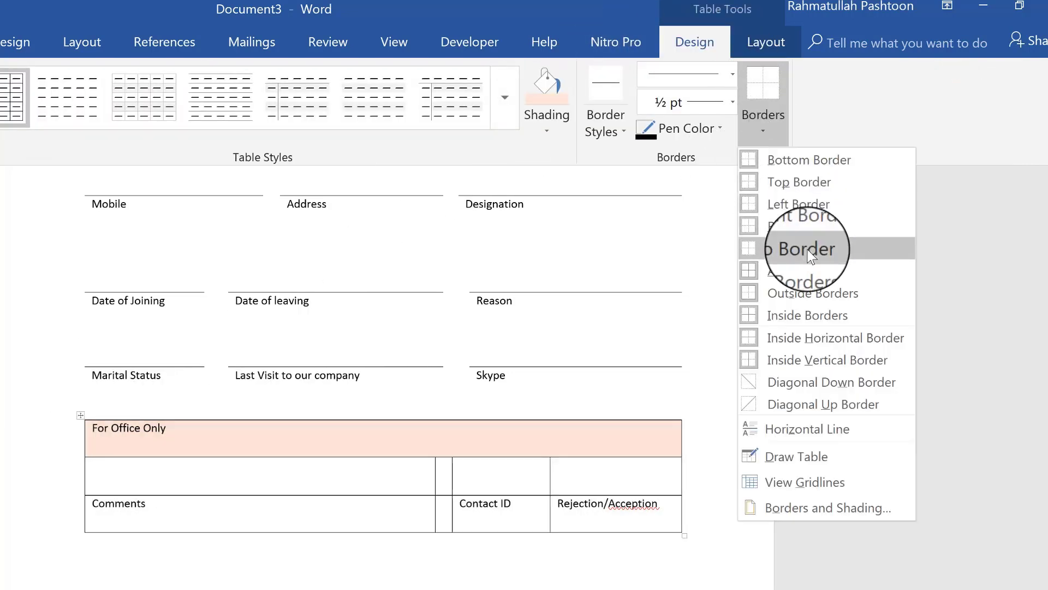
click(808, 247)
Step: Add a top border to the Comments and Contact ID cells
click(171, 477)
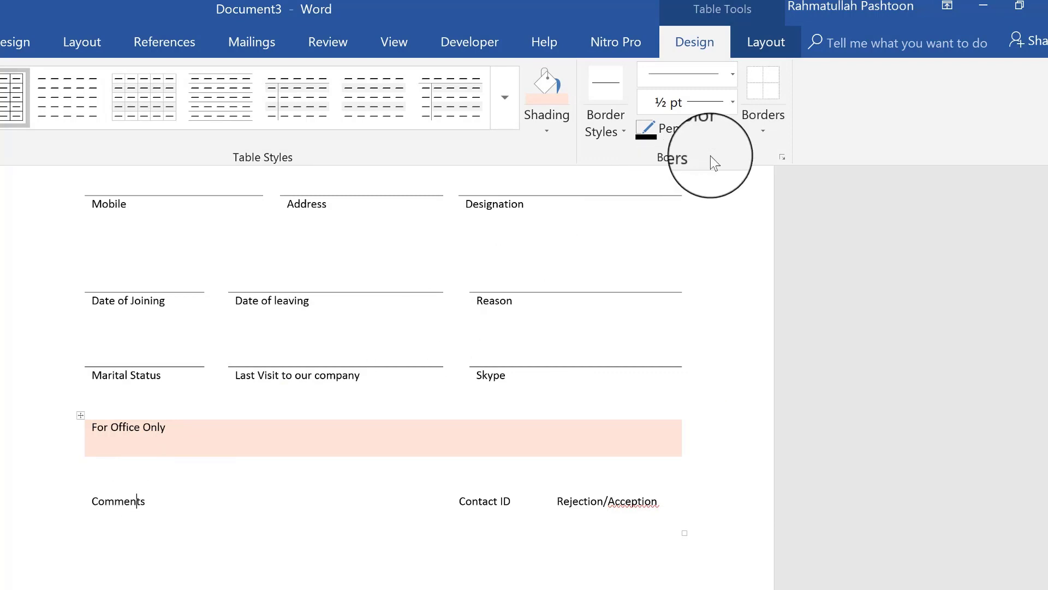
click(760, 112)
click(784, 185)
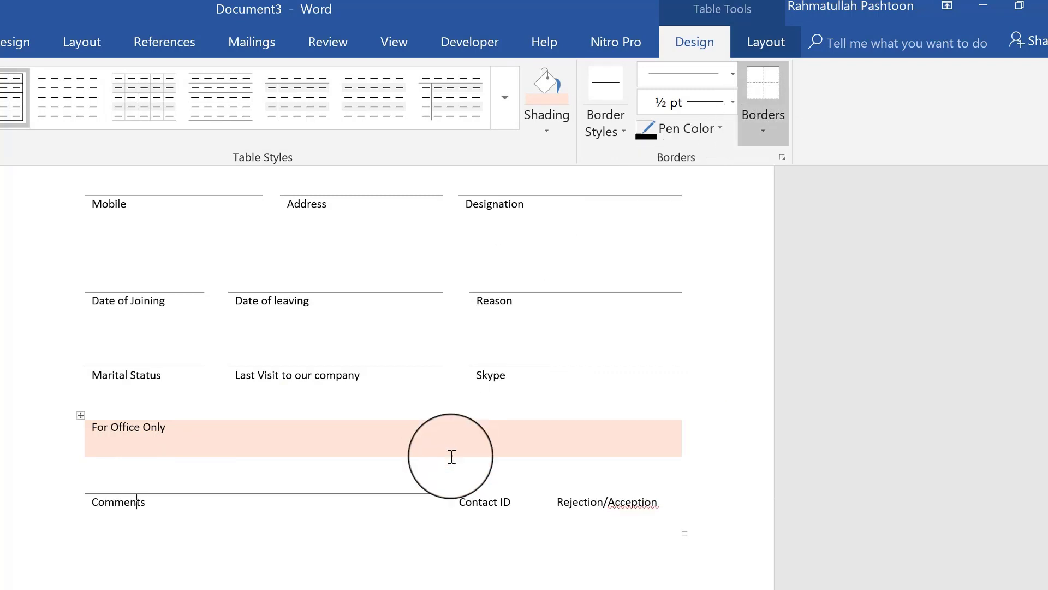
click(494, 500)
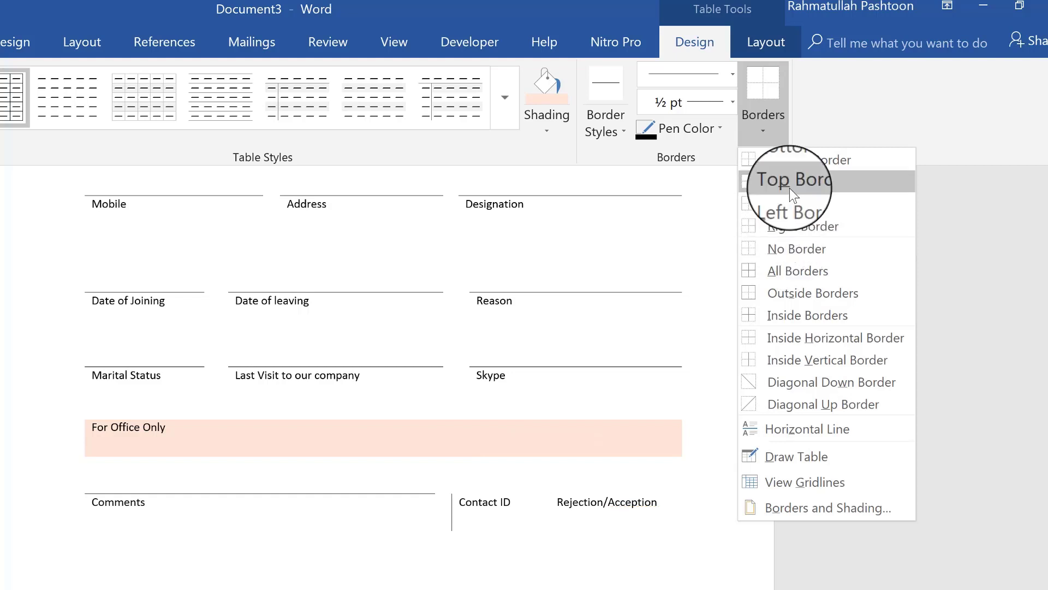
click(789, 183)
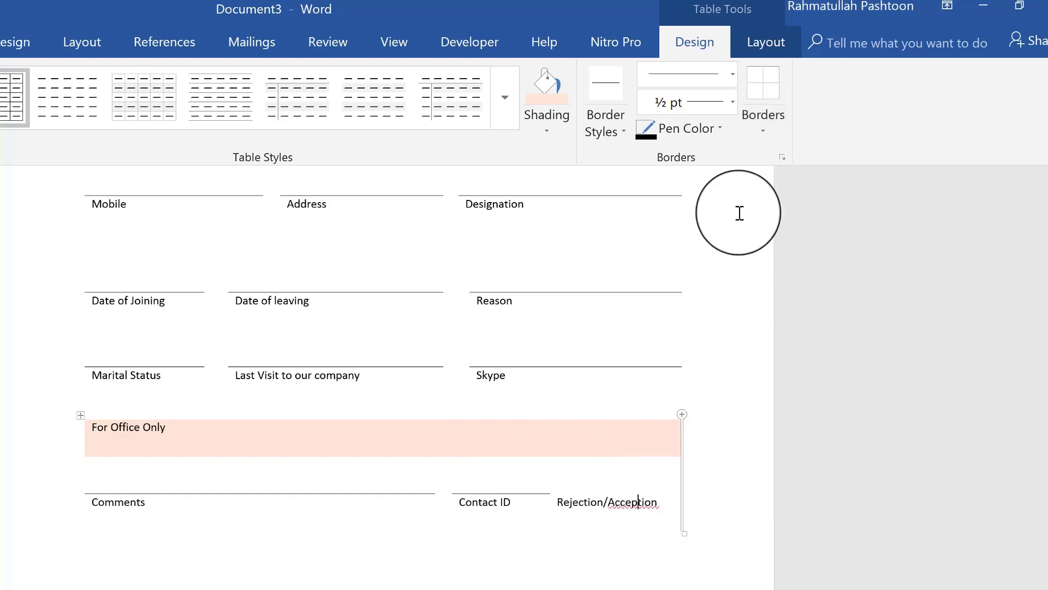
Step: Correct "Acception" to "Acceptation" and add a top border to the Rejection/Acceptation cell
click(652, 501)
right_click(653, 502)
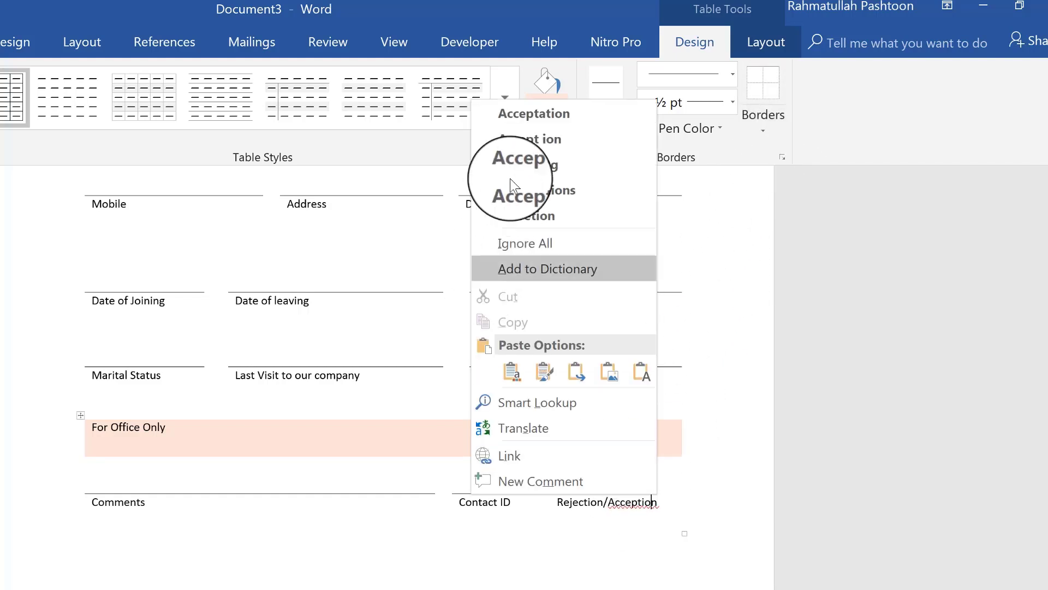
click(556, 112)
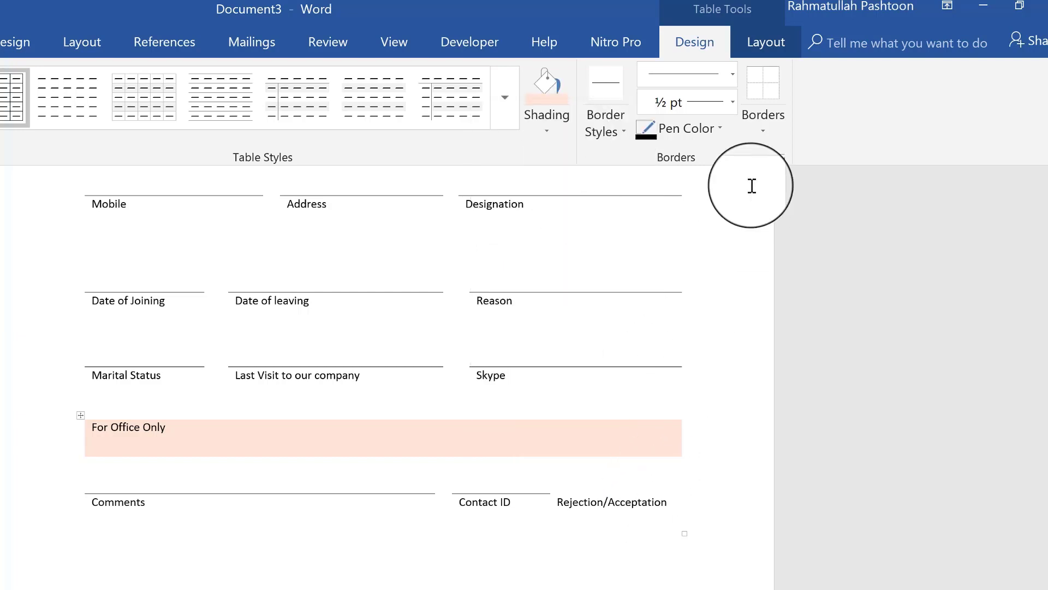
click(763, 130)
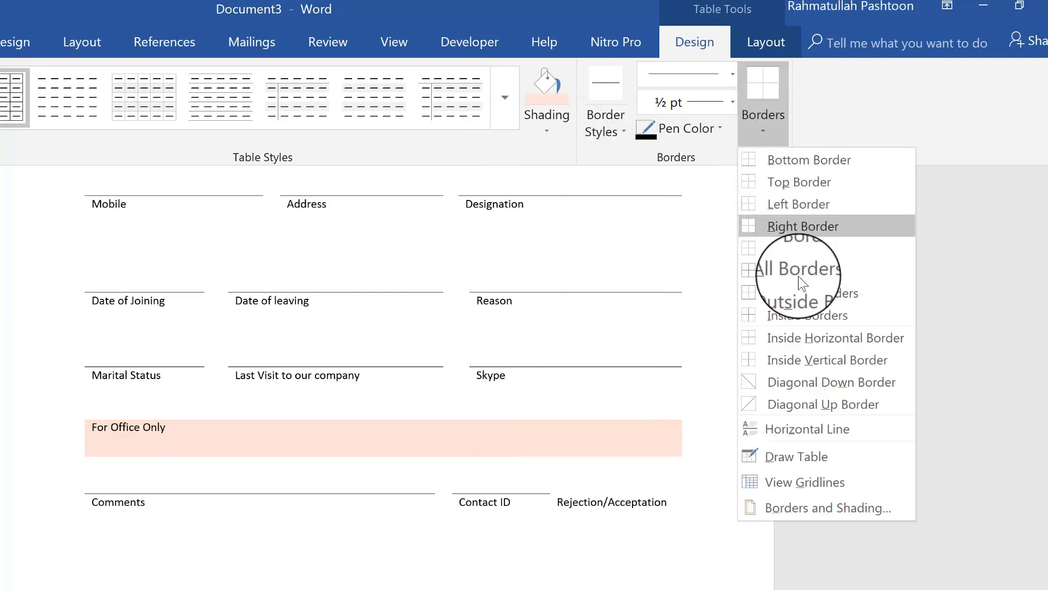
click(775, 182)
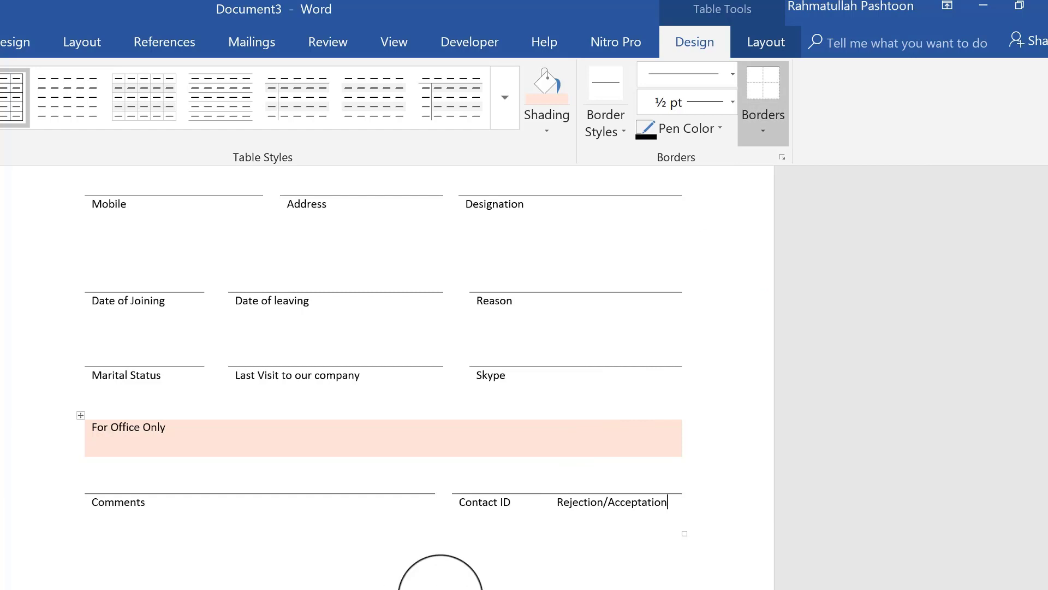
Step: Try to shift the boundary between the Contact ID and Rejection/Acceptation columns to open a gap
click(528, 493)
click(548, 496)
click(548, 496)
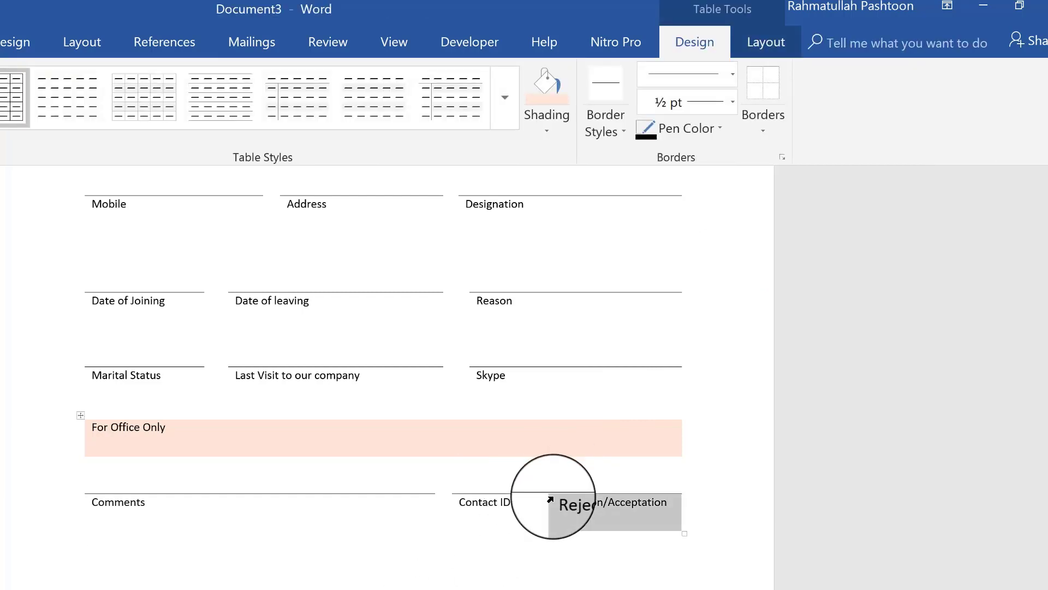
click(548, 470)
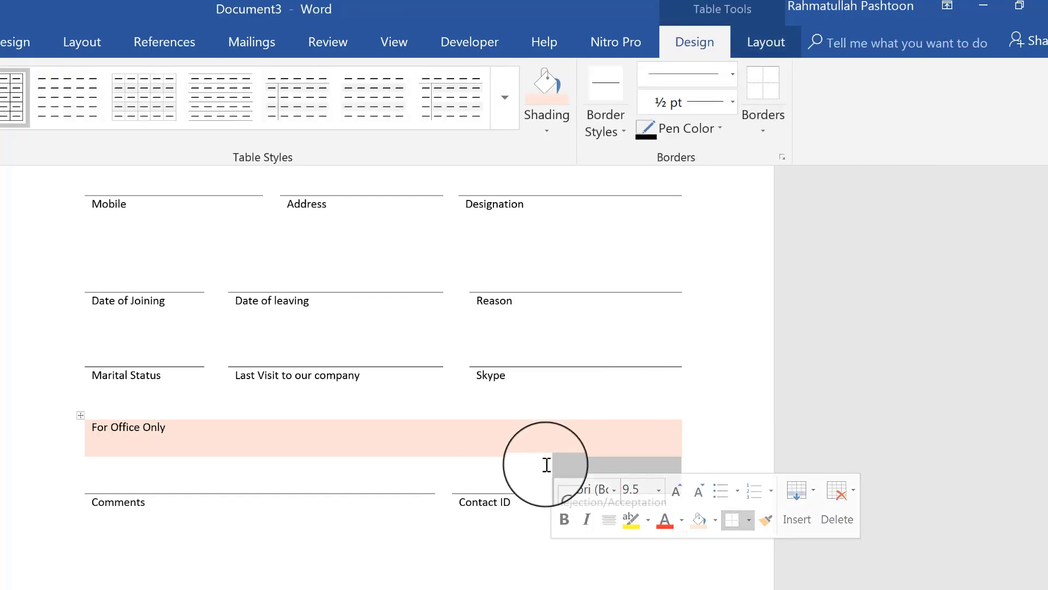
click(551, 470)
mouse_move(549, 470)
mouse_down()
mouse_move(530, 474)
mouse_move(566, 481)
mouse_up()
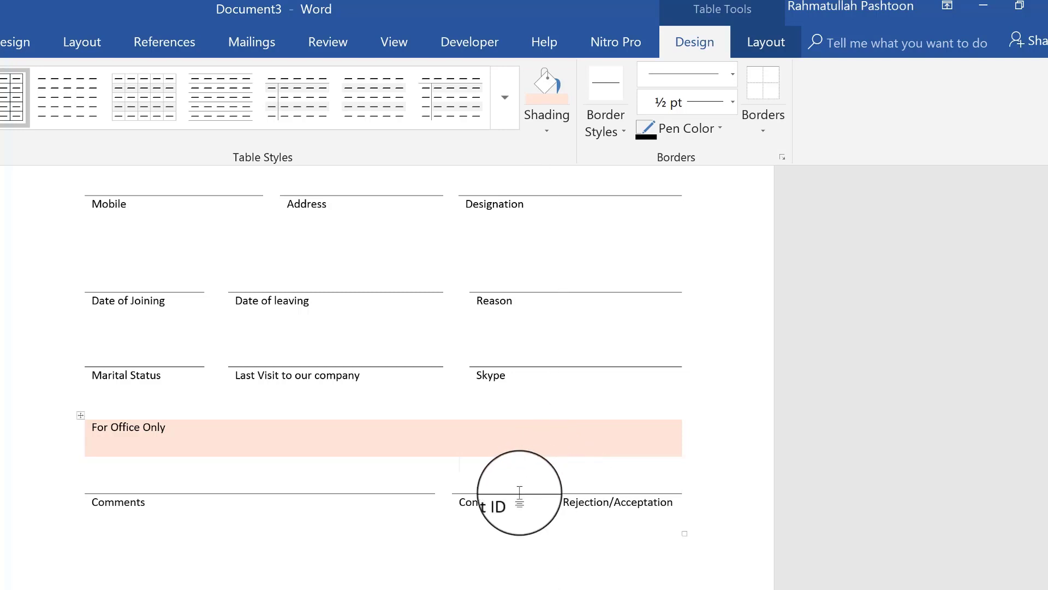
Step: Insert a blank column to the right of the Contact ID column
click(526, 484)
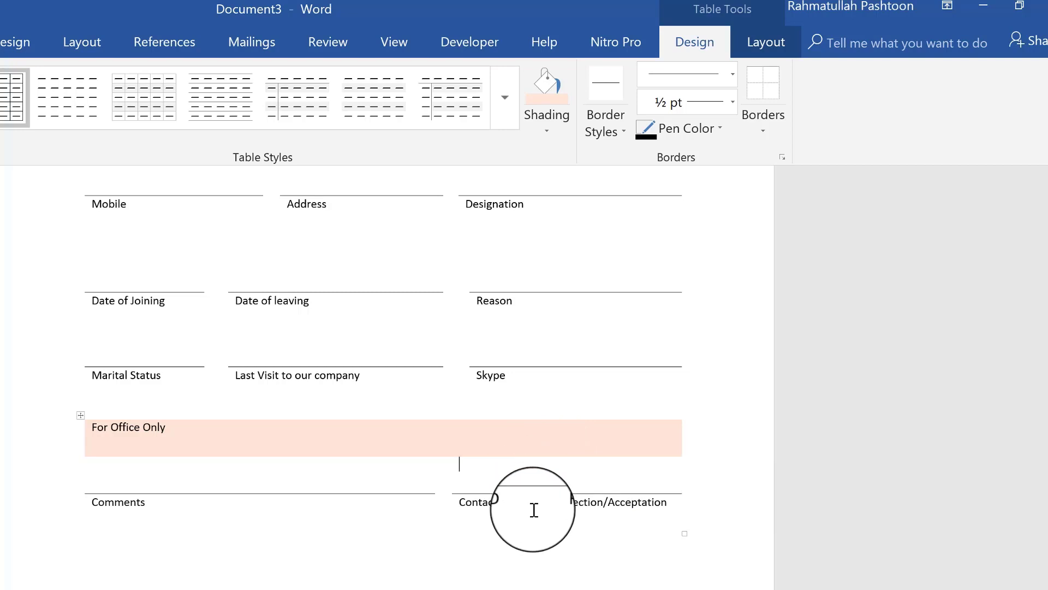
right_click(530, 474)
click(790, 542)
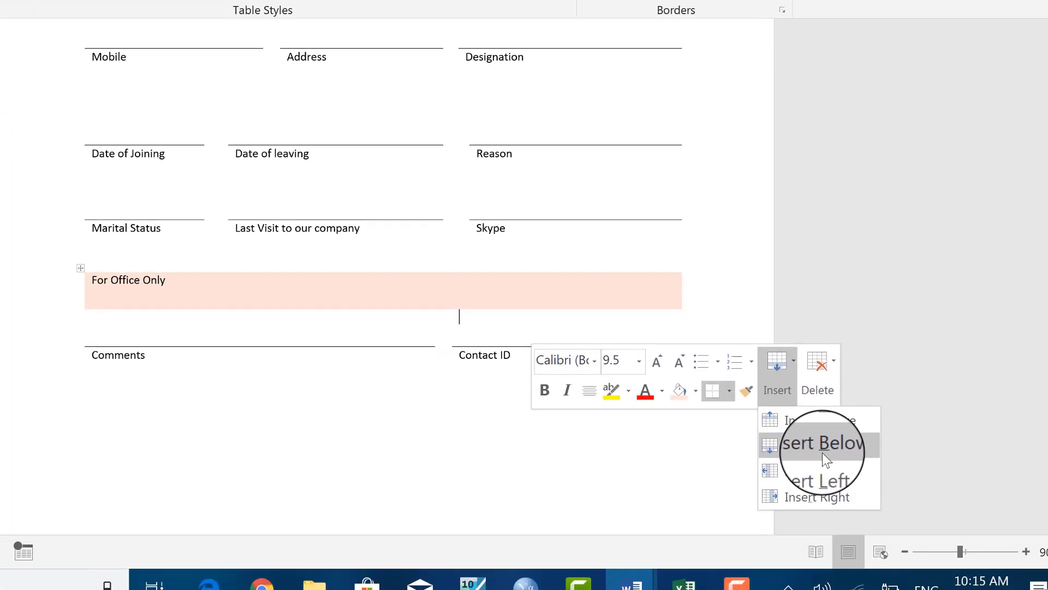
click(839, 487)
click(453, 331)
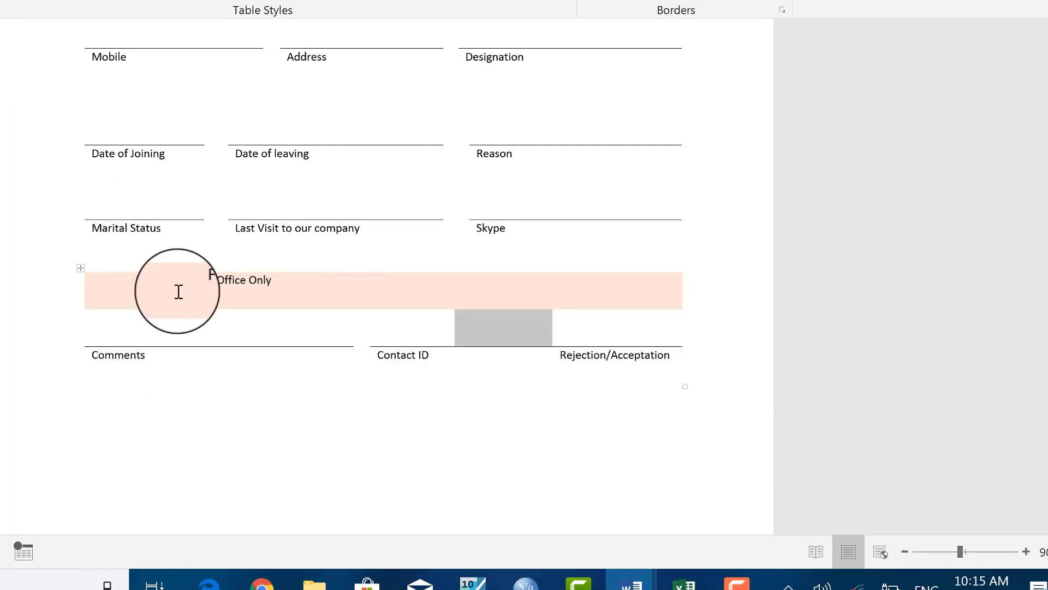
Step: Merge the For Office Only row's cells again into one full-width cell
drag(112, 290, 516, 279)
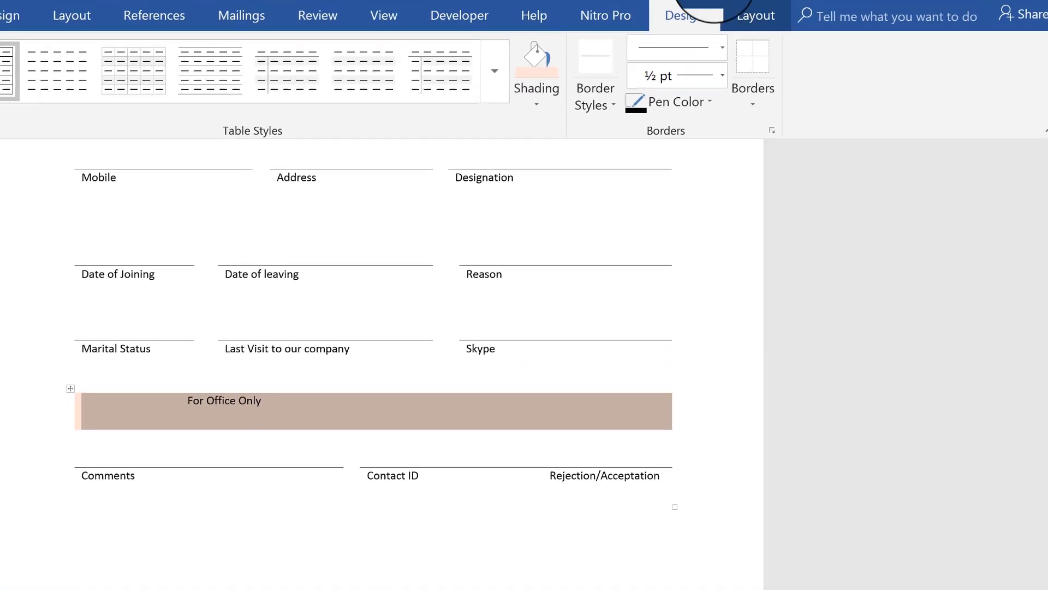
click(761, 21)
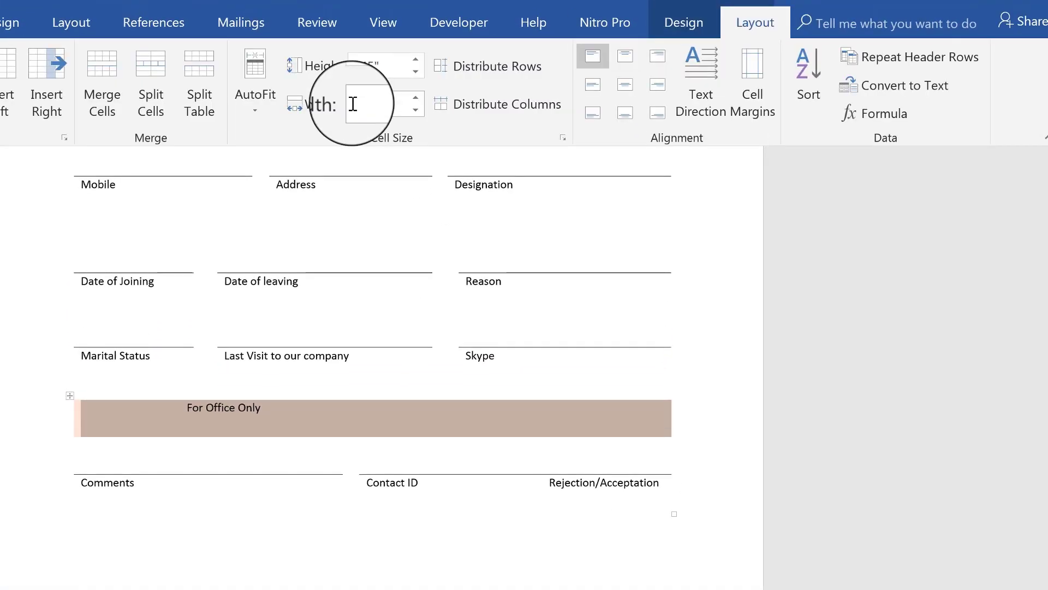
click(102, 101)
Step: Remove the borders from the blank column between Contact ID and Rejection/Acceptation and narrow it to a small gap
click(596, 492)
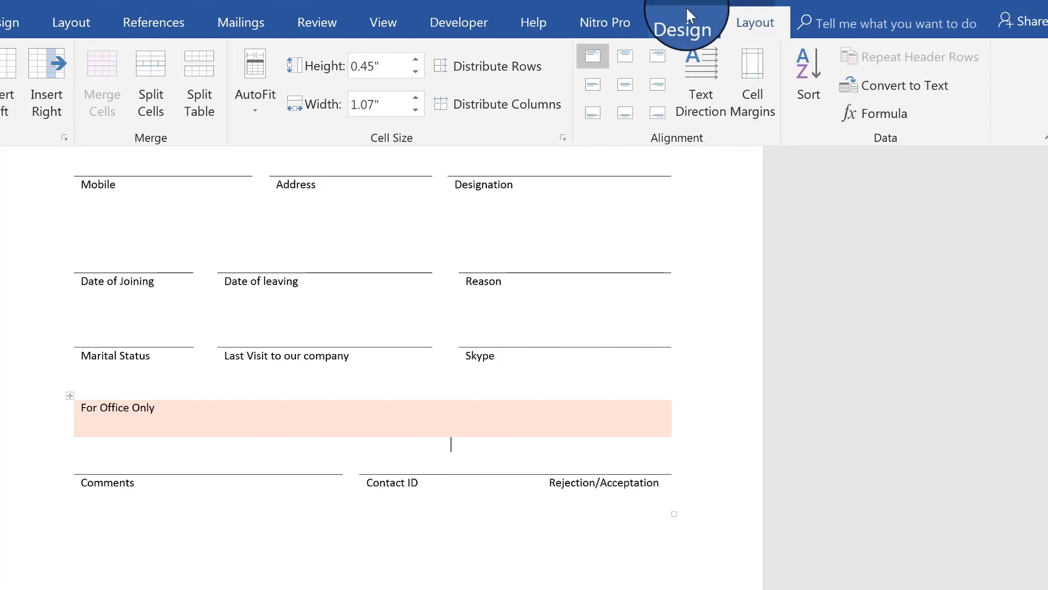
click(702, 35)
click(753, 109)
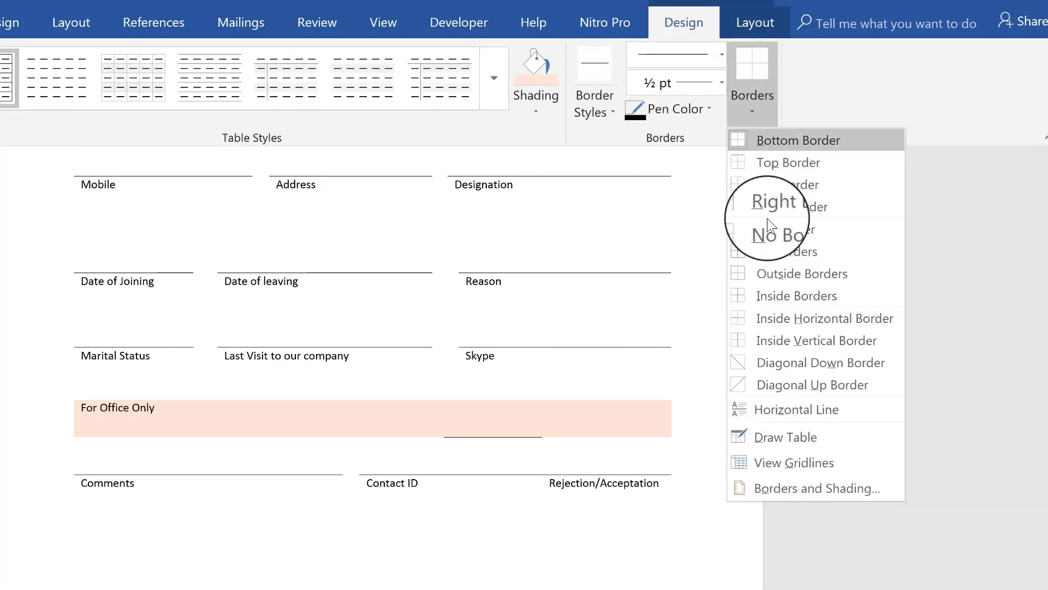
click(732, 228)
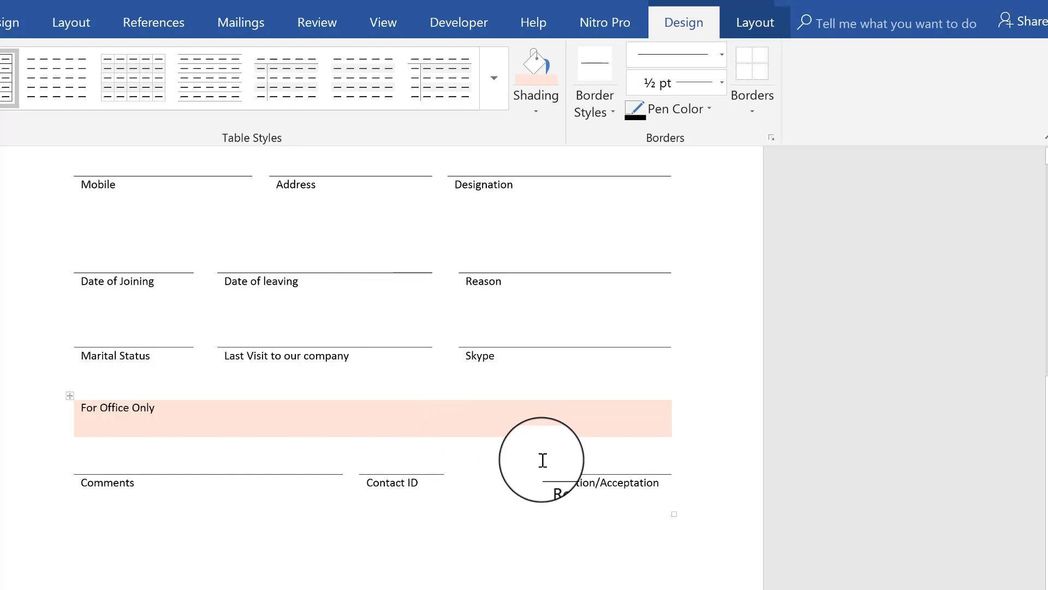
drag(541, 457, 465, 453)
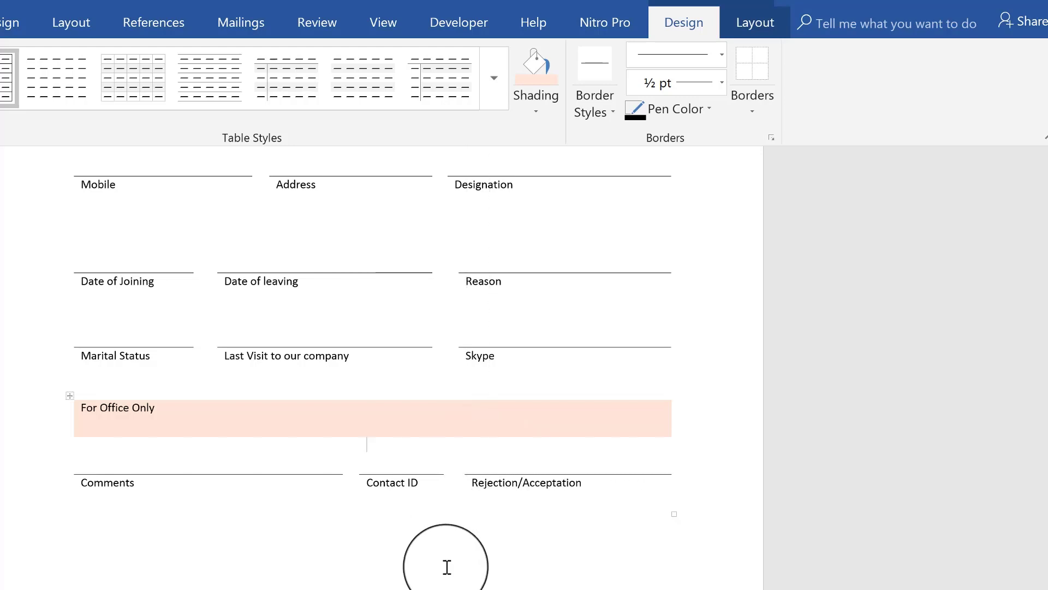
scroll(141, 583, up, 10)
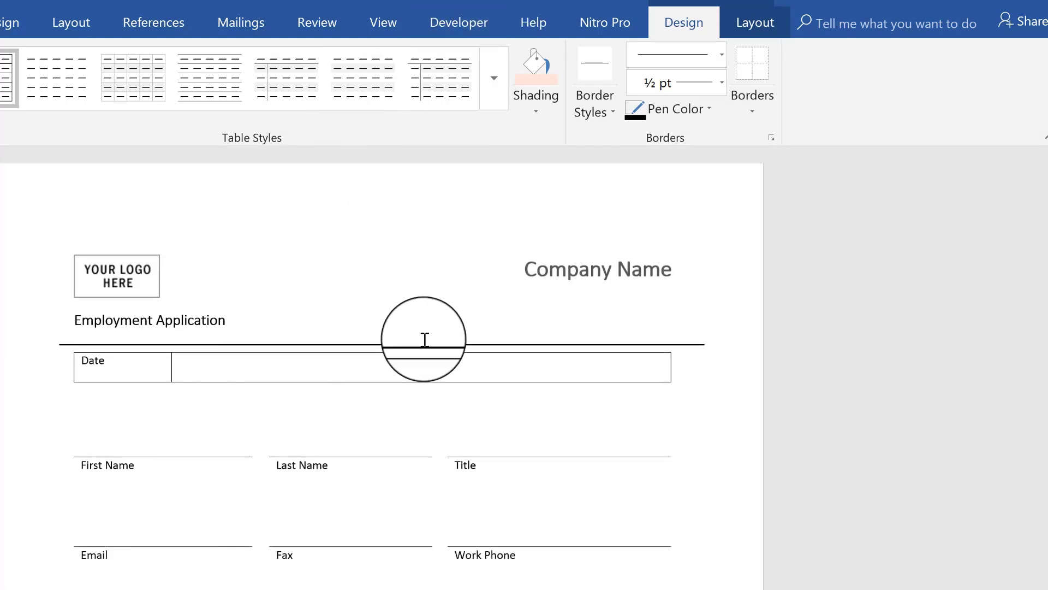
scroll(212, 511, down, 3)
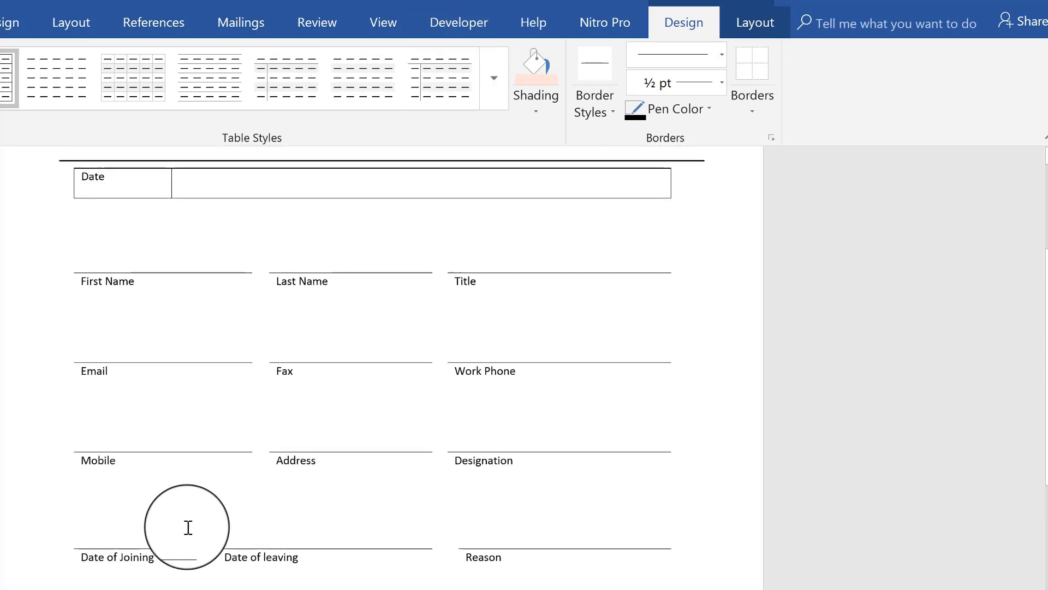